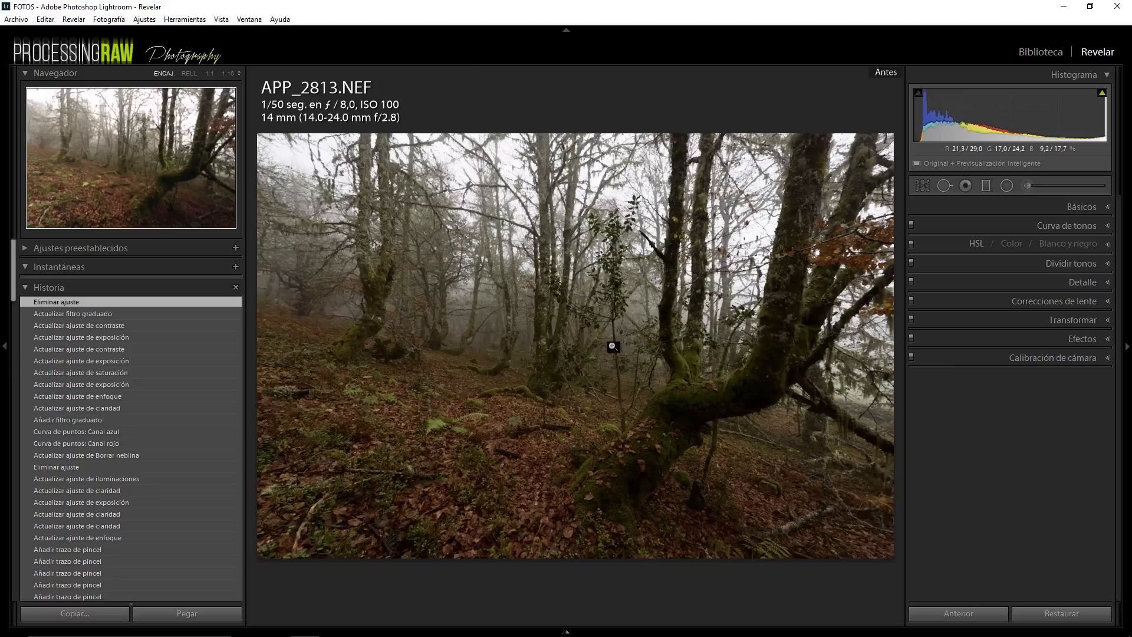
# - Compare the edited forest photo with its original version by toggling the before/after view
pyautogui.press('\\')
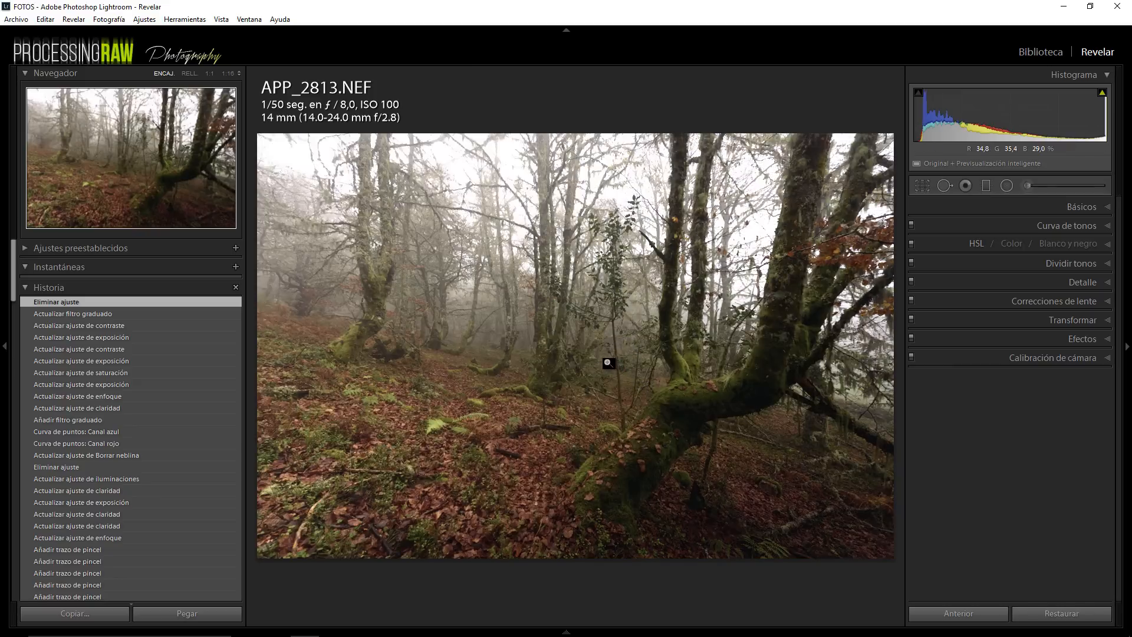
pyautogui.press('\\')
pyautogui.press('\\')
pyautogui.press('\\')
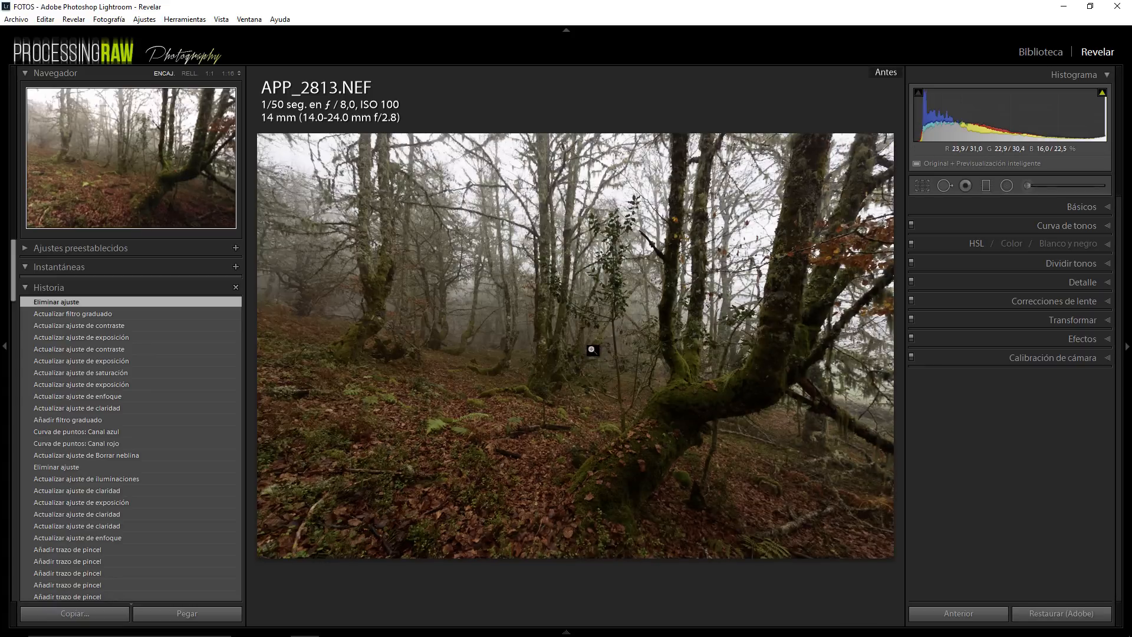
pyautogui.press('\\')
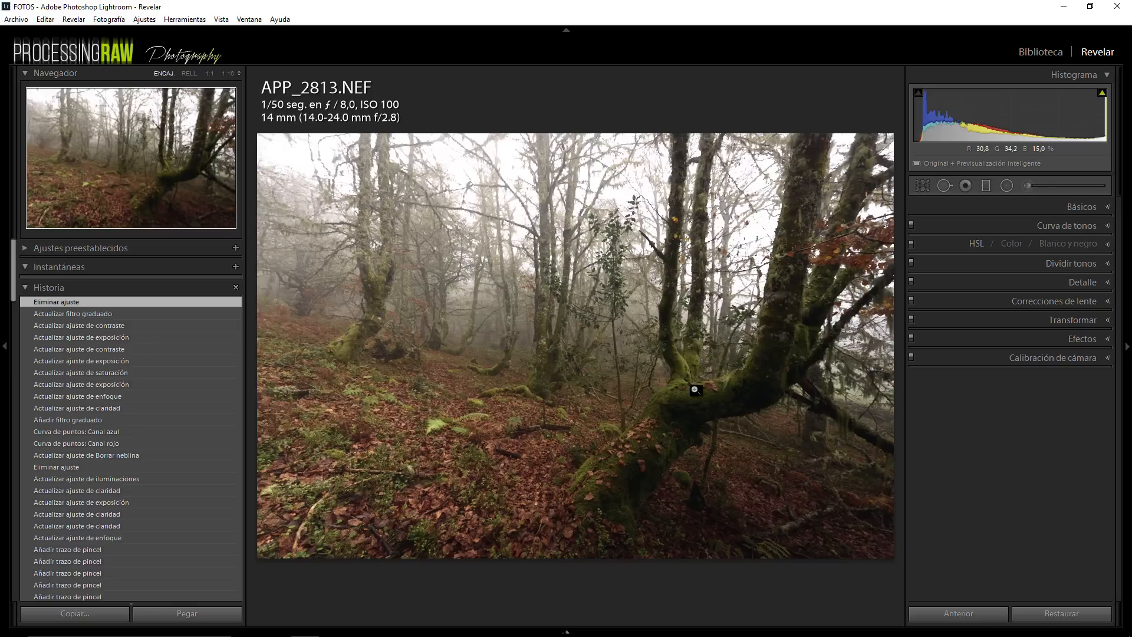
# - Add a narrow horizontal graduated filter at the photo's bottom edge so it covers the whole image, and check its mask overlay
pyautogui.click(986, 186)
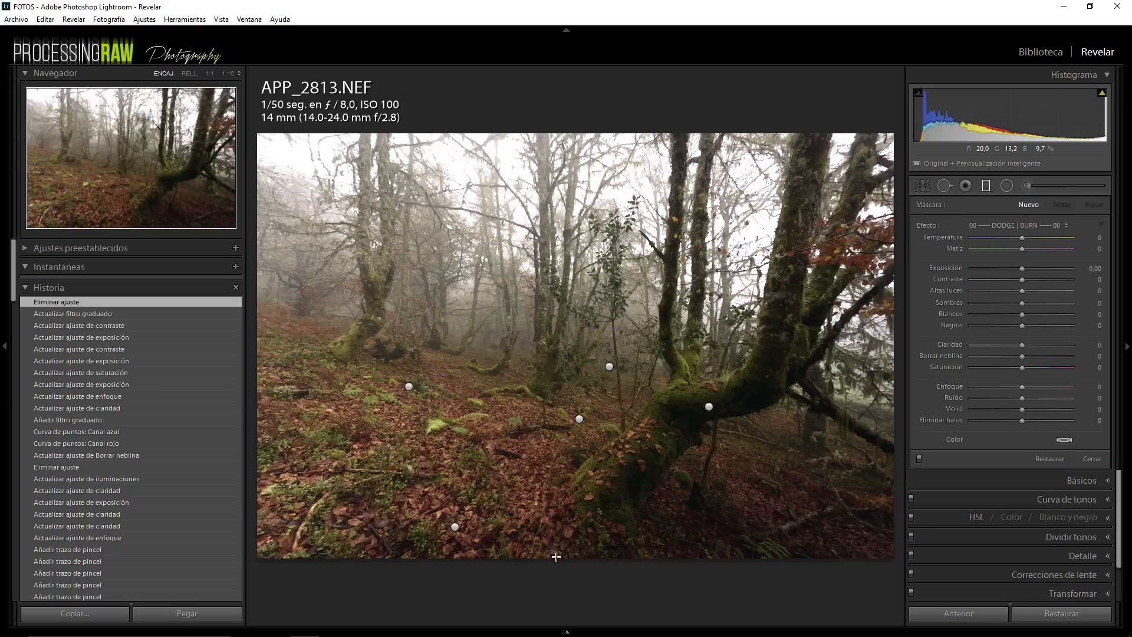
pyautogui.moveTo(557, 556); pyautogui.dragTo(558, 553)
pyautogui.press('shift')
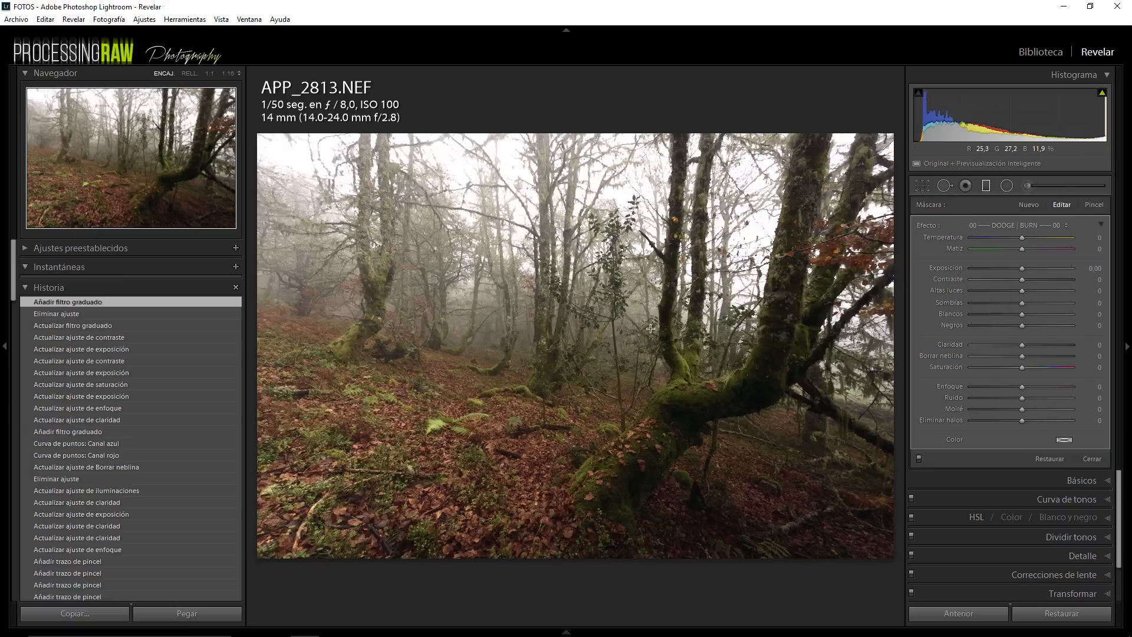
pyautogui.press('o')
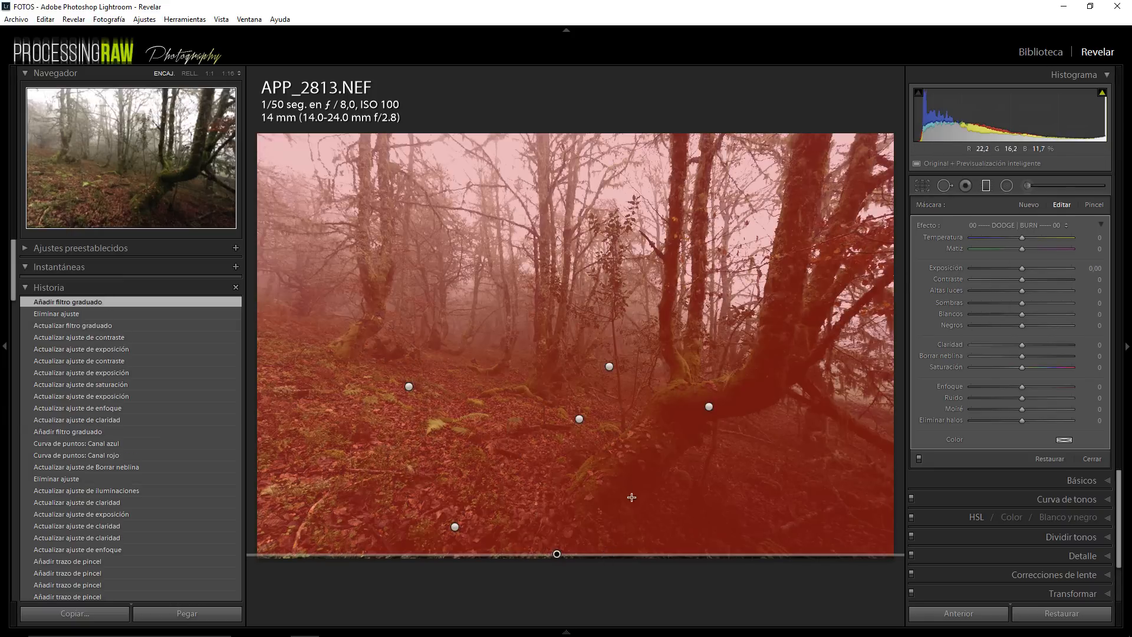
pyautogui.press('o')
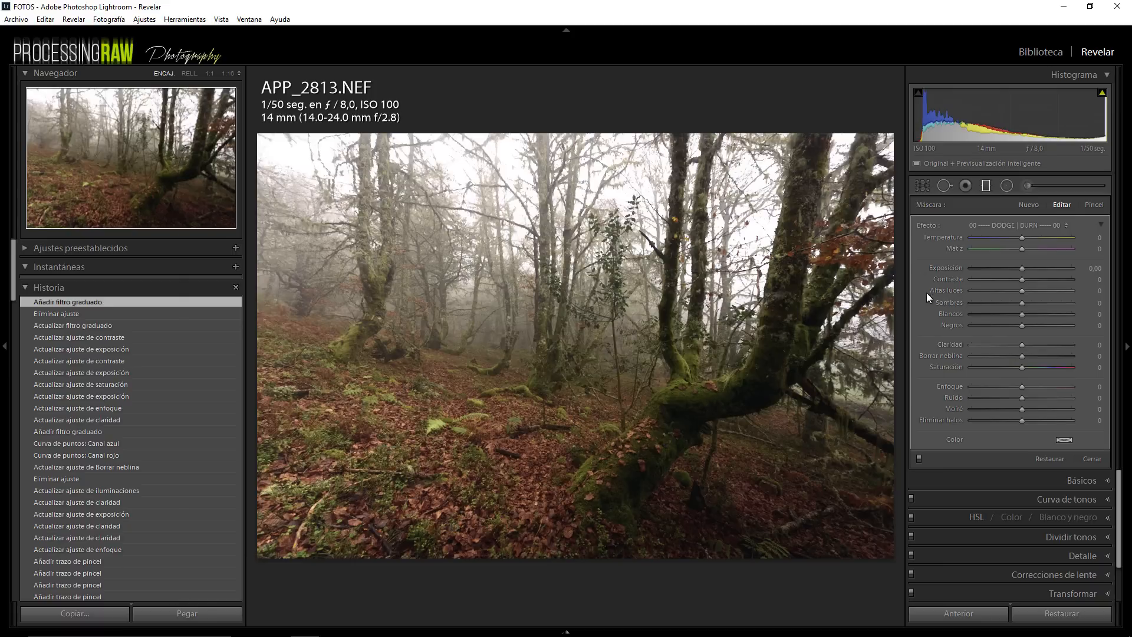
# - Set the graduated filter's clarity to -74 and its sharpness to -39
pyautogui.moveTo(996, 344); pyautogui.dragTo(982, 344)
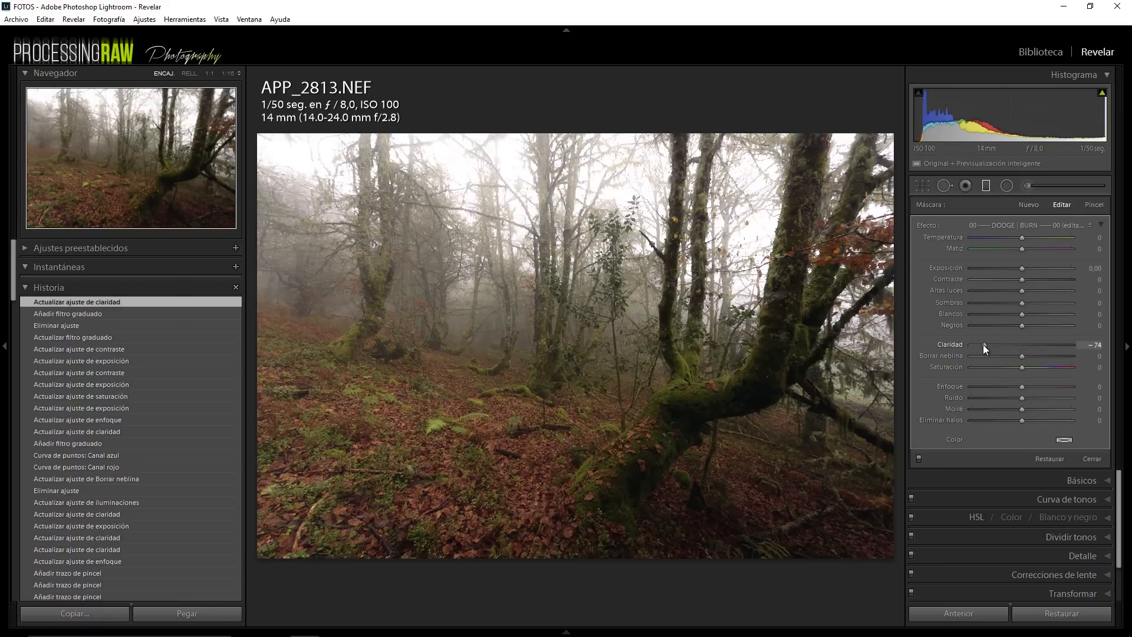
pyautogui.moveTo(984, 400); pyautogui.dragTo(984, 422)
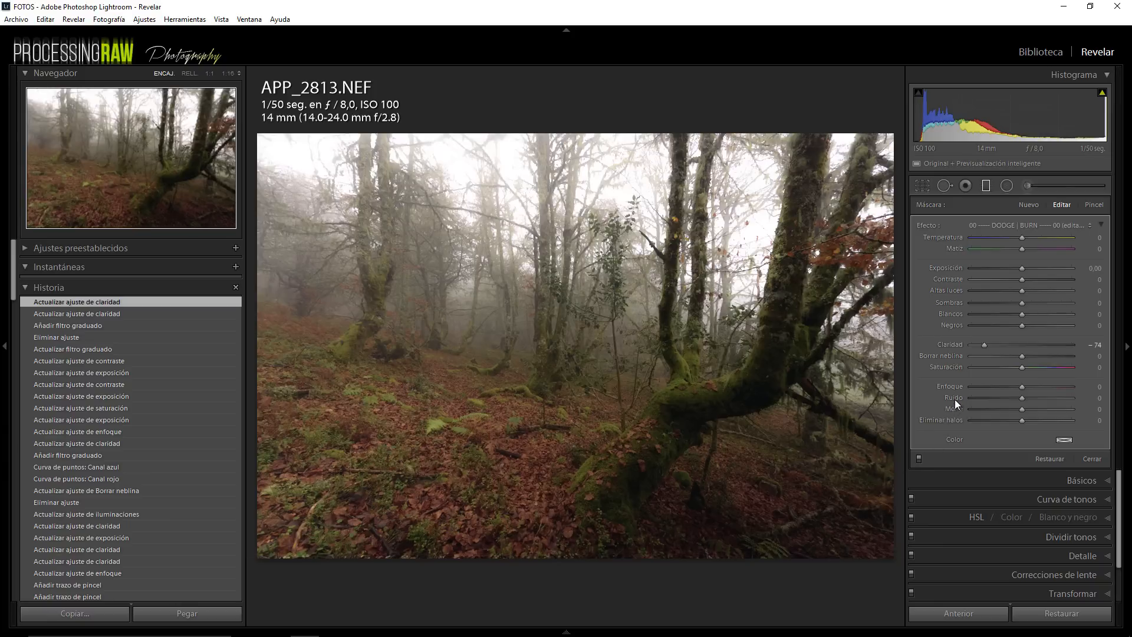
pyautogui.click(997, 387)
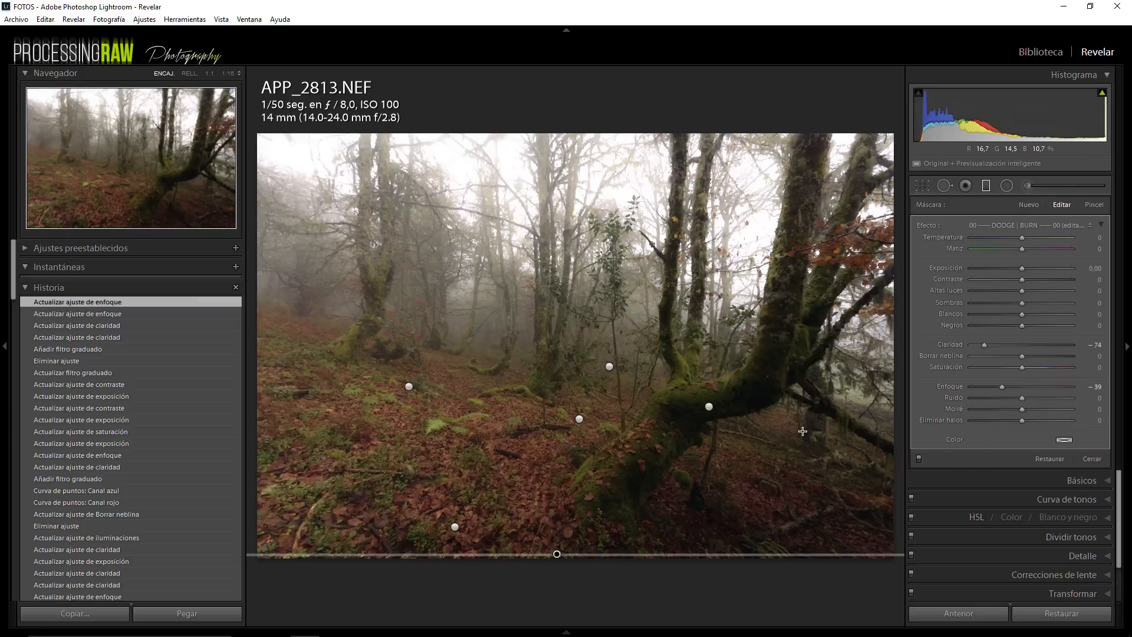
pyautogui.press('o')
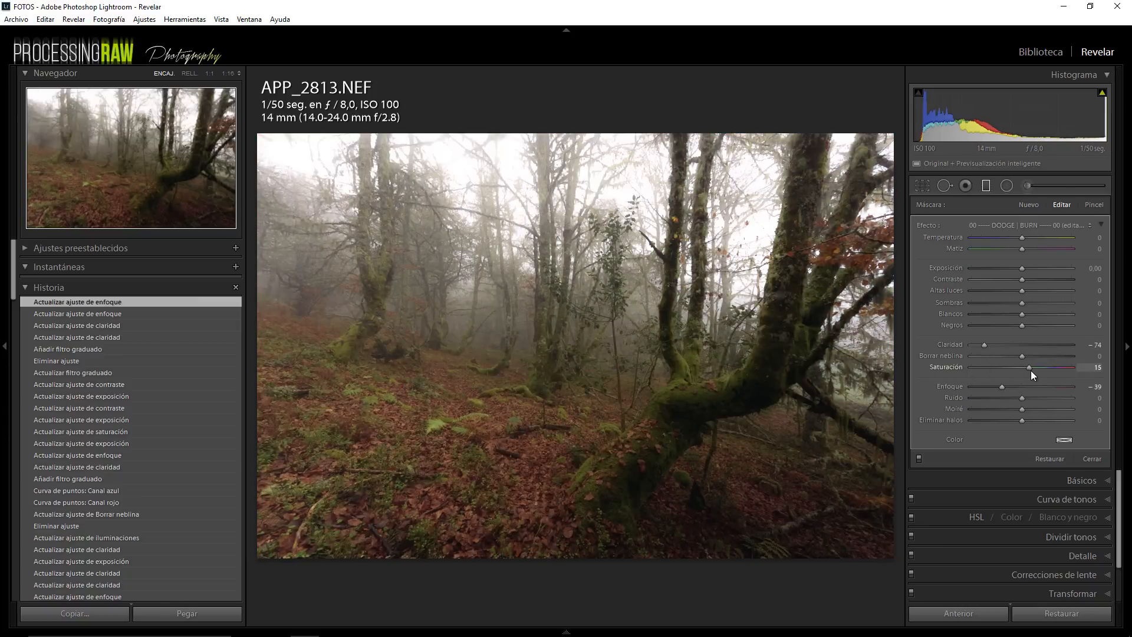
# - Set the graduated filter's saturation to 17 and its contrast to 40
pyautogui.moveTo(1031, 370); pyautogui.dragTo(1031, 376)
pyautogui.moveTo(1023, 278); pyautogui.dragTo(1035, 279)
pyautogui.moveTo(1037, 279); pyautogui.dragTo(1039, 281)
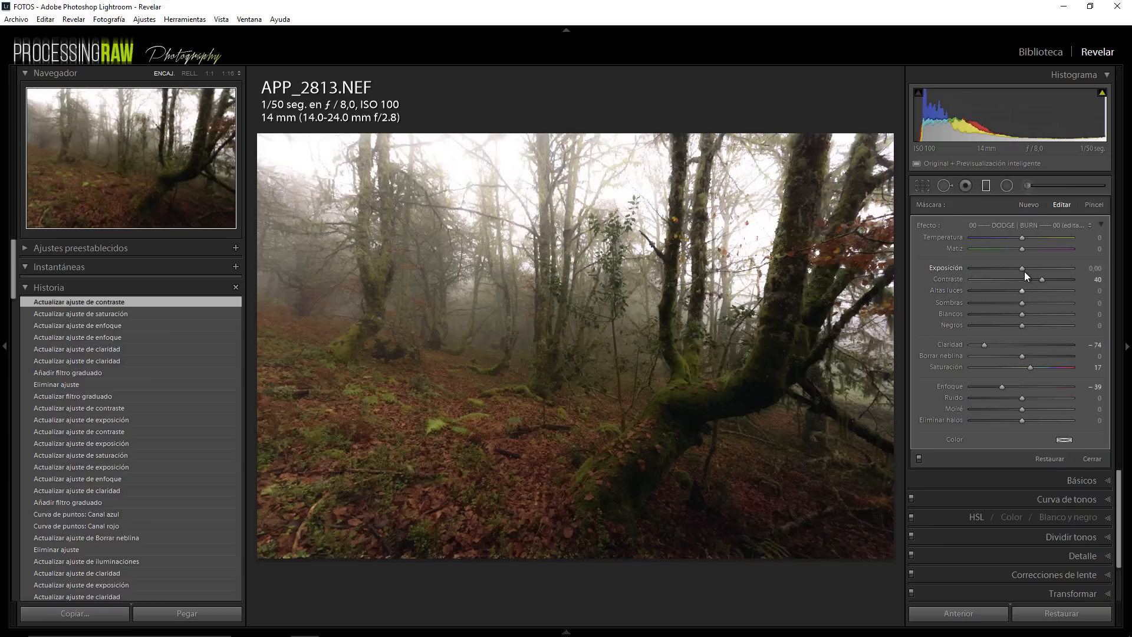
# - Set the graduated filter's exposure to 0.21 and its dehaze to -4
pyautogui.moveTo(1024, 268); pyautogui.dragTo(1026, 269)
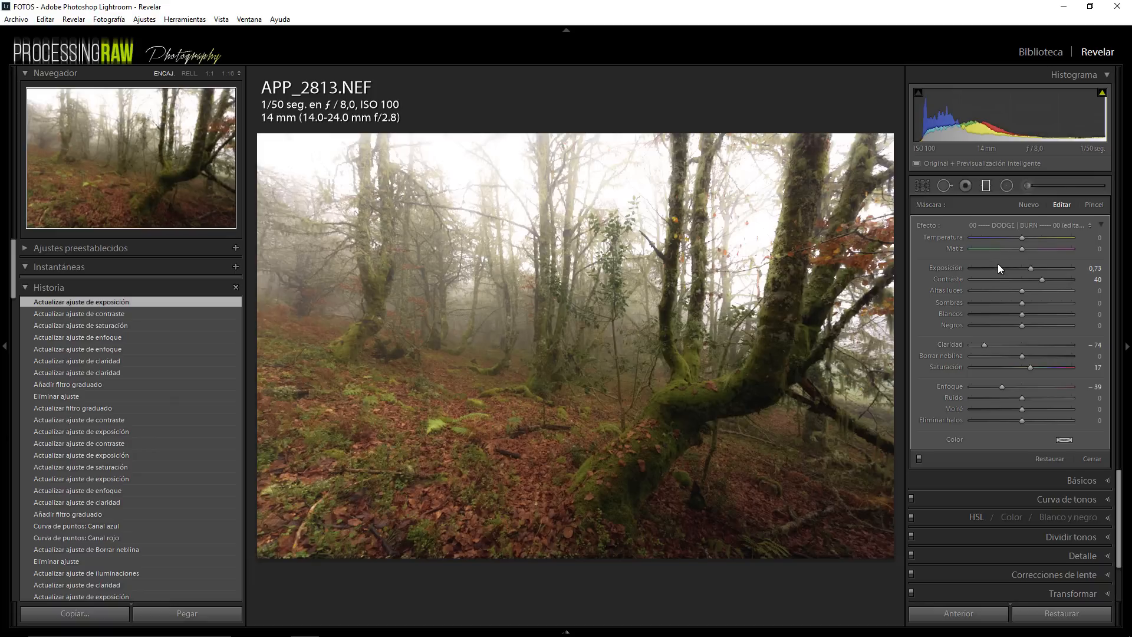
pyautogui.moveTo(1029, 269); pyautogui.dragTo(1016, 270)
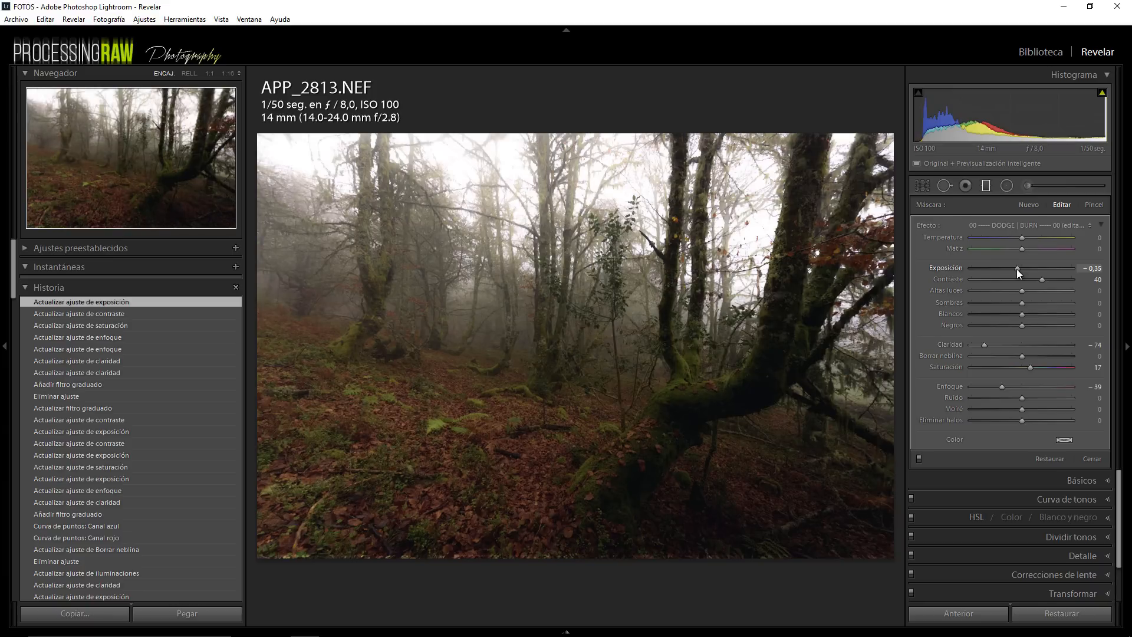
pyautogui.moveTo(1022, 269); pyautogui.dragTo(1025, 269)
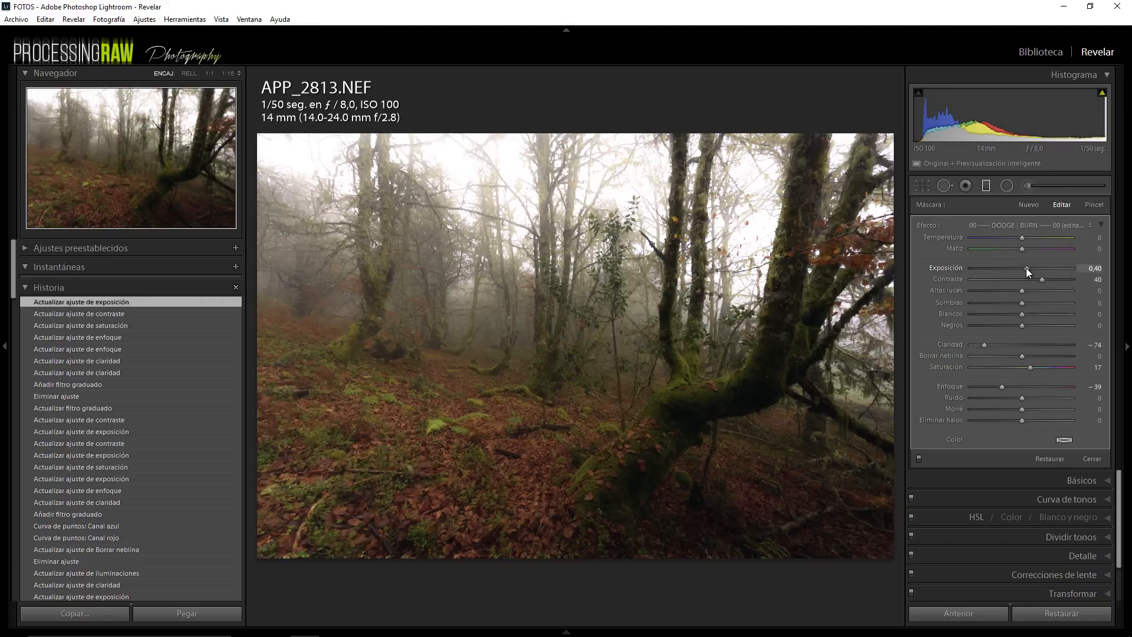
pyautogui.moveTo(1023, 267); pyautogui.dragTo(1022, 264)
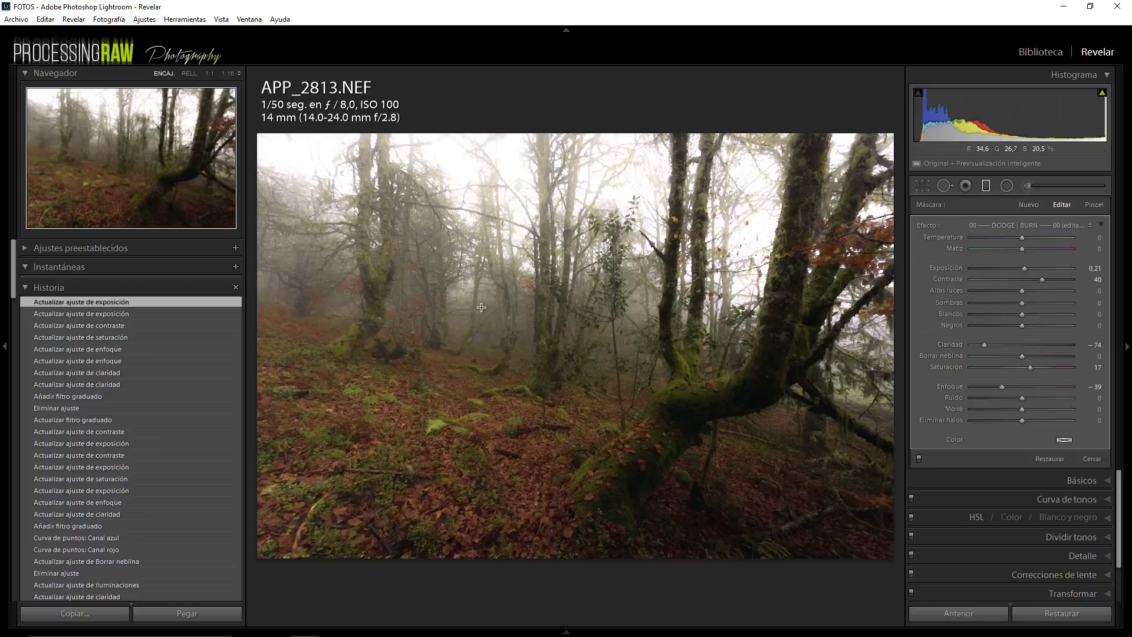
pyautogui.moveTo(463, 307)
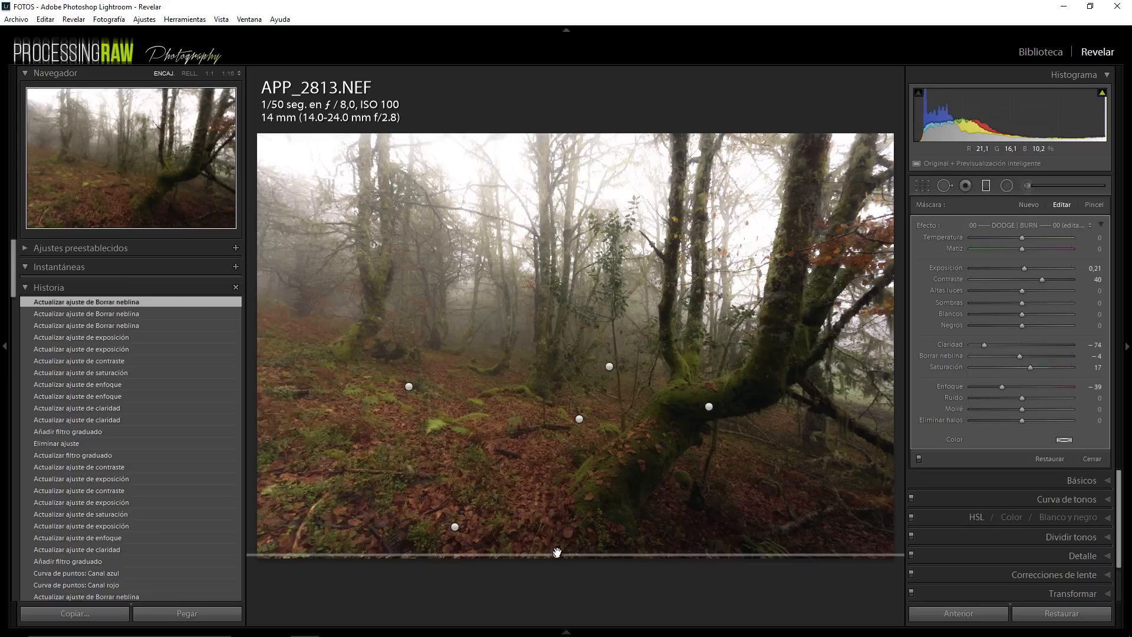
# - Widen the graduated filter's transition upward across the forest floor, checking its extent with the mask overlay
pyautogui.moveTo(559, 509); pyautogui.dragTo(569, 469)
pyautogui.press('o')
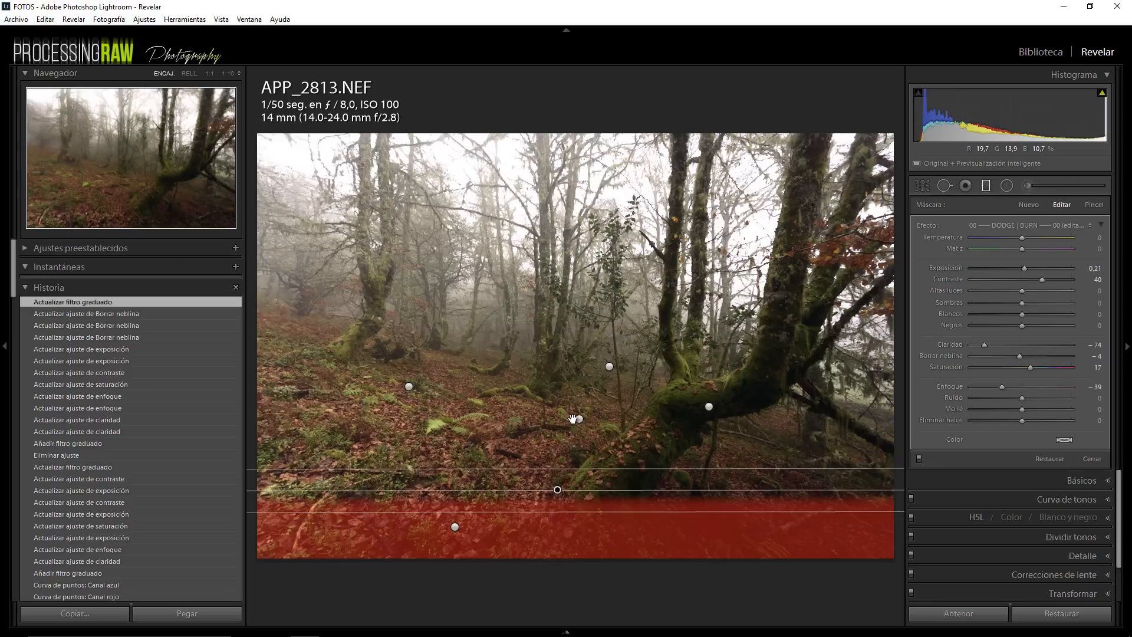
pyautogui.moveTo(571, 421); pyautogui.dragTo(573, 408)
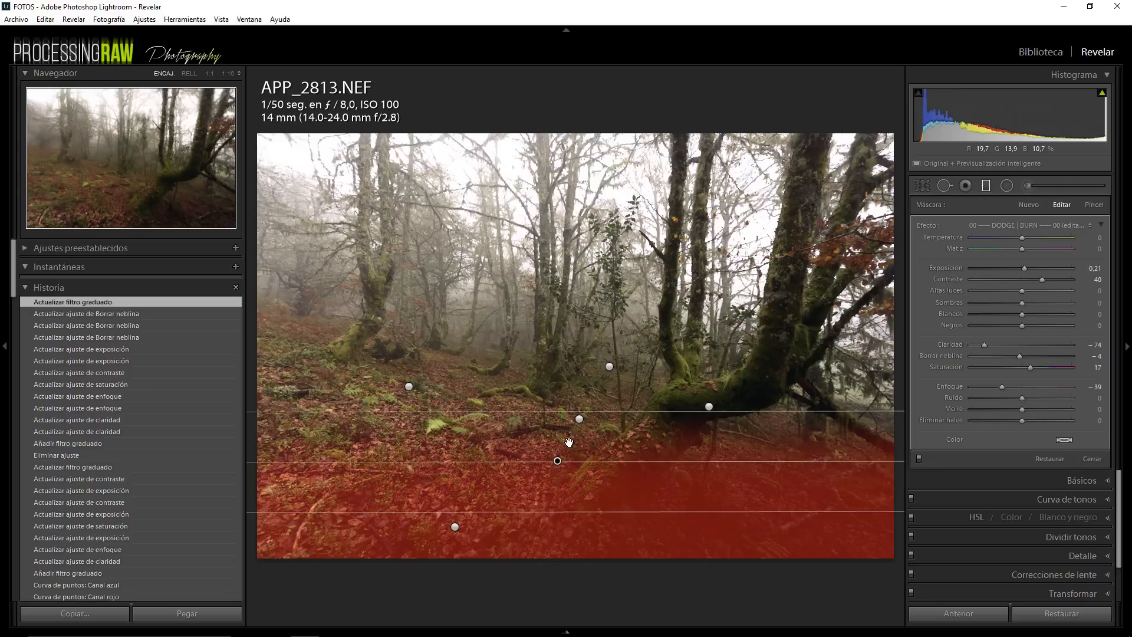
pyautogui.press('o')
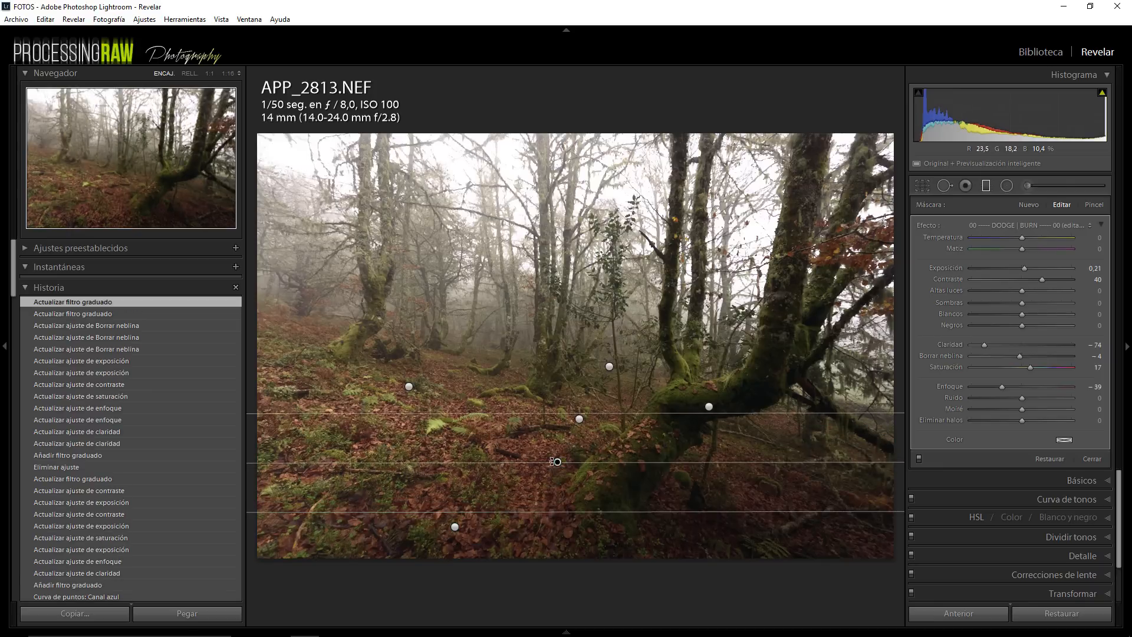
# - Invert the graduated filter to cover the upper photo with level guide lines, and show its mask overlay
pyautogui.moveTo(589, 491); pyautogui.dragTo(612, 458)
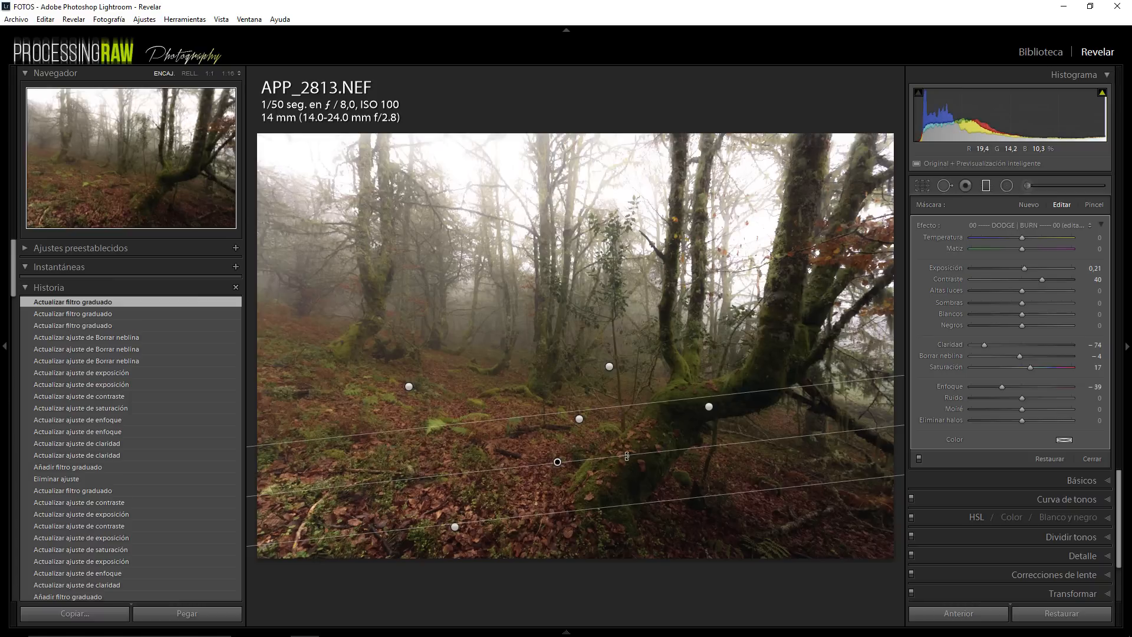
pyautogui.moveTo(628, 458); pyautogui.dragTo(628, 459)
pyautogui.press('shift')
pyautogui.moveTo(613, 414); pyautogui.dragTo(611, 414)
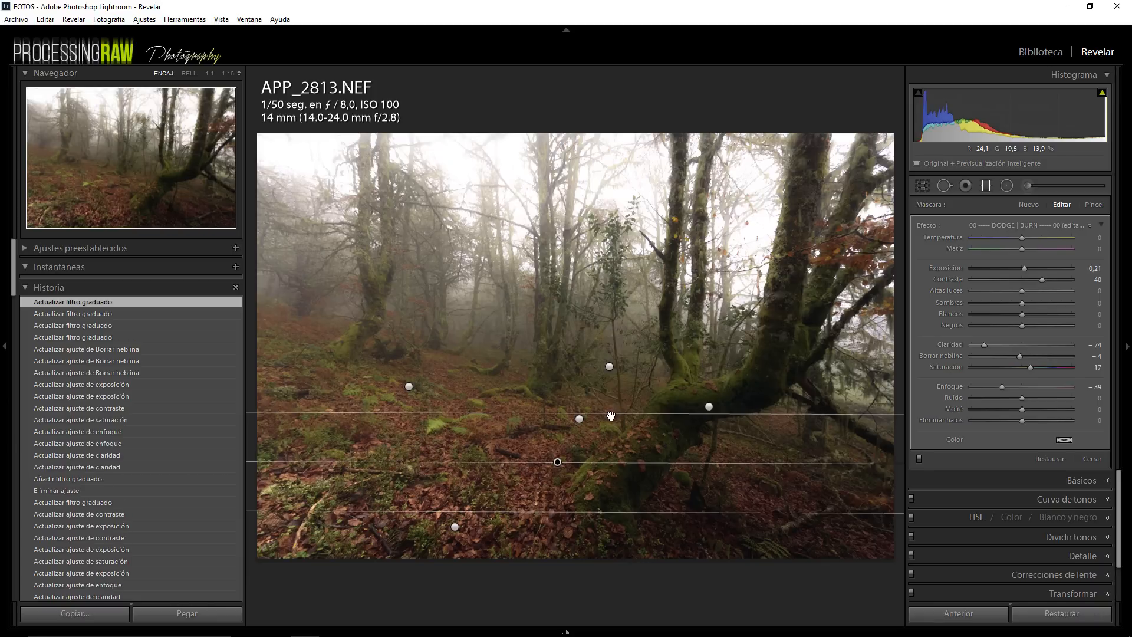
pyautogui.press('o')
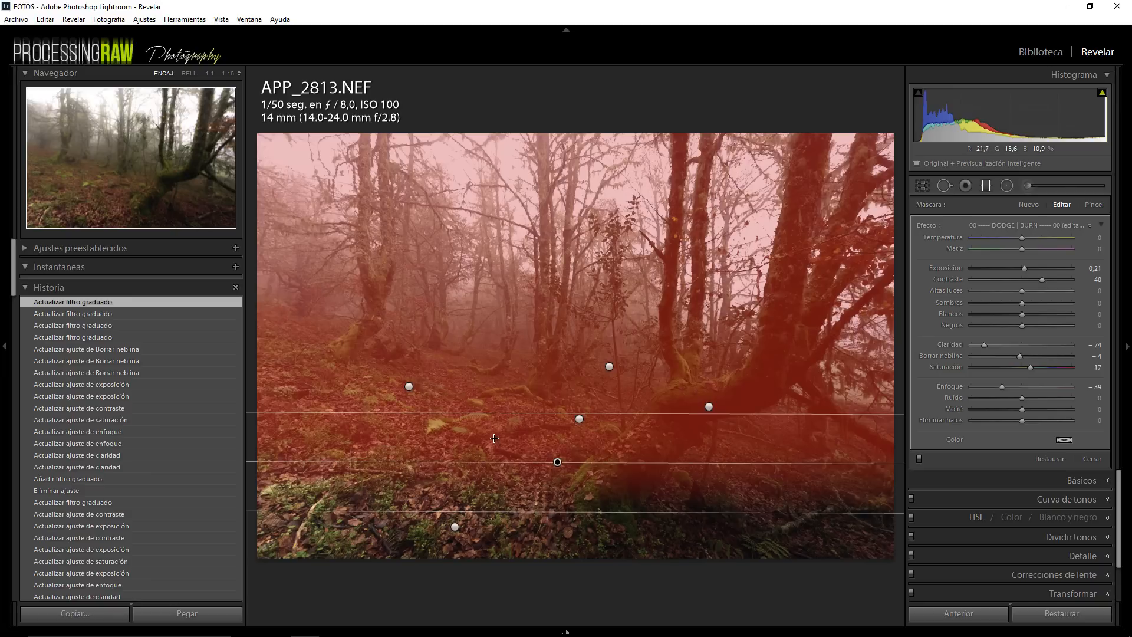
# - Erase the filter mask from the large mossy trunk using the filter's erase brush at size 8 and flow 59
pyautogui.click(1094, 205)
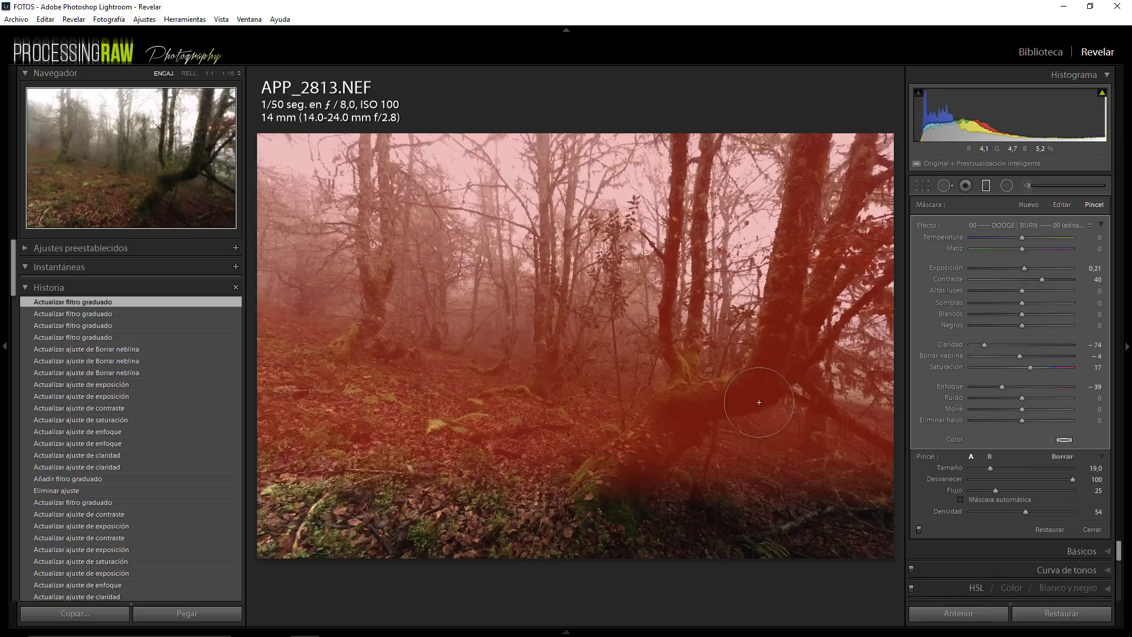
pyautogui.press('alt')
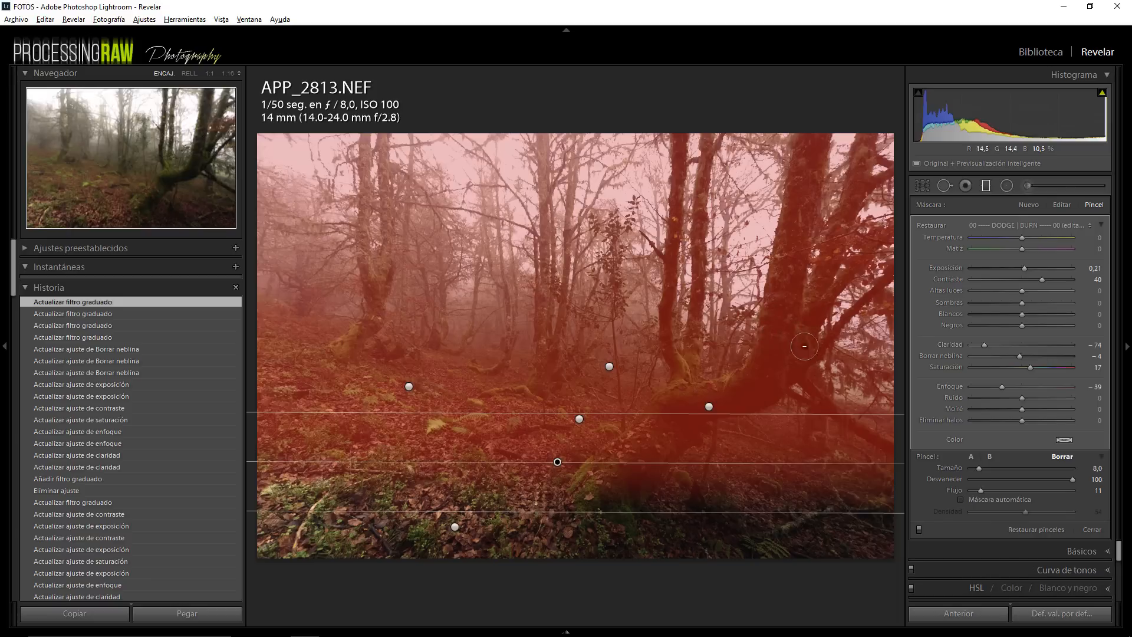
pyautogui.moveTo(981, 490); pyautogui.dragTo(1017, 489)
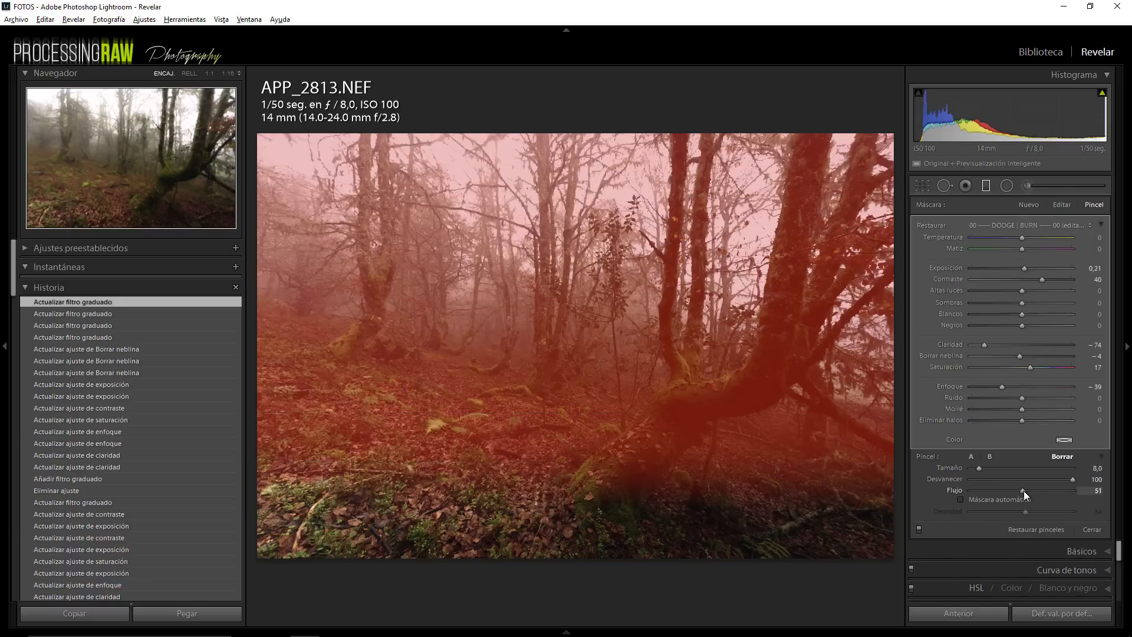
pyautogui.moveTo(1031, 490); pyautogui.dragTo(1028, 491)
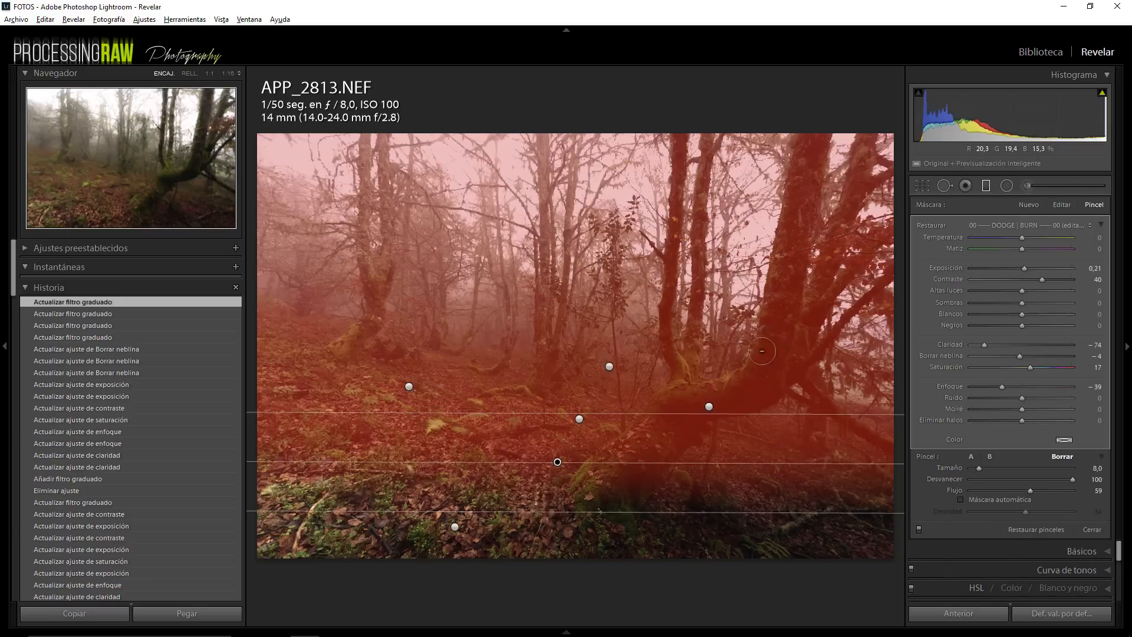
pyautogui.moveTo(627, 501)
pyautogui.mouseDown()
pyautogui.moveTo(649, 445)
pyautogui.moveTo(595, 476)
pyautogui.moveTo(604, 463)
pyautogui.moveTo(693, 402)
pyautogui.moveTo(684, 424)
pyautogui.moveTo(763, 388)
pyautogui.moveTo(690, 426)
pyautogui.moveTo(662, 463)
pyautogui.moveTo(685, 383)
pyautogui.moveTo(773, 367)
pyautogui.moveTo(759, 393)
pyautogui.moveTo(780, 354)
pyautogui.moveTo(784, 304)
pyautogui.mouseUp()
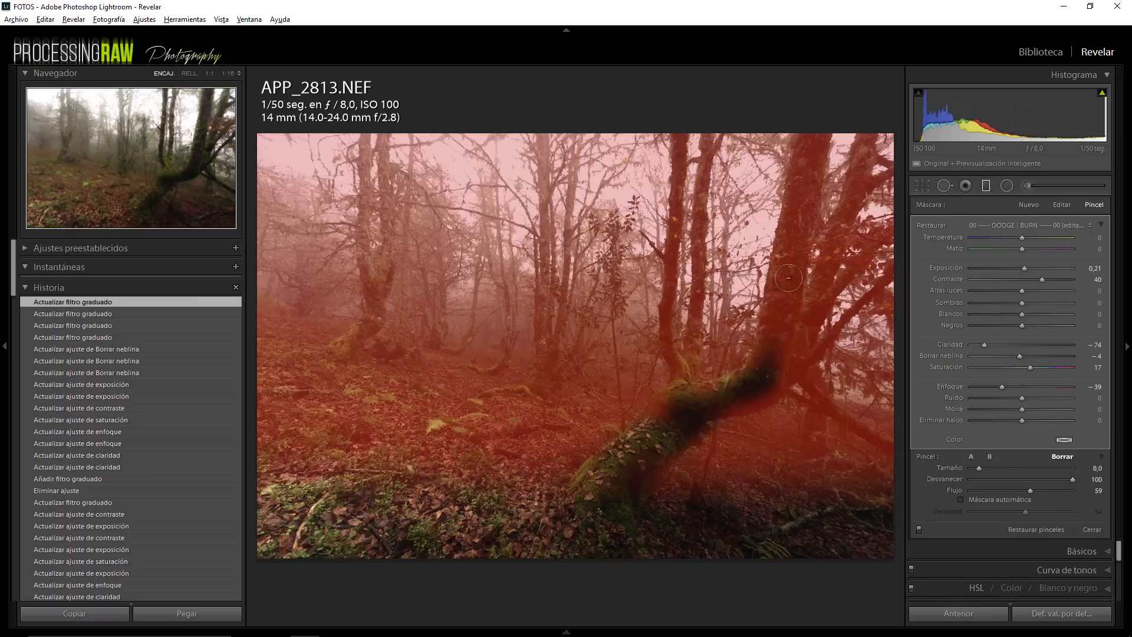
pyautogui.moveTo(803, 205)
pyautogui.mouseDown()
pyautogui.moveTo(800, 174)
pyautogui.moveTo(794, 246)
pyautogui.moveTo(818, 141)
pyautogui.moveTo(777, 360)
pyautogui.moveTo(776, 307)
pyautogui.moveTo(764, 352)
pyautogui.moveTo(777, 362)
pyautogui.moveTo(786, 344)
pyautogui.moveTo(788, 373)
pyautogui.moveTo(742, 403)
pyautogui.moveTo(753, 395)
pyautogui.moveTo(703, 397)
pyautogui.moveTo(682, 382)
pyautogui.moveTo(627, 516)
pyautogui.moveTo(636, 520)
pyautogui.moveTo(633, 489)
pyautogui.moveTo(617, 478)
pyautogui.moveTo(661, 413)
pyautogui.moveTo(655, 422)
pyautogui.moveTo(763, 346)
pyautogui.moveTo(746, 378)
pyautogui.moveTo(726, 374)
pyautogui.moveTo(760, 317)
pyautogui.moveTo(745, 293)
pyautogui.mouseUp()
# - Erase the filter mask from the thick branch right of the main trunk and touch up the trunk with a size 6 brush
pyautogui.scroll(-1, 812, 189)
pyautogui.scroll(-1, 812, 189)
pyautogui.moveTo(847, 161)
pyautogui.mouseDown()
pyautogui.moveTo(843, 172)
pyautogui.moveTo(858, 148)
pyautogui.moveTo(837, 248)
pyautogui.mouseUp()
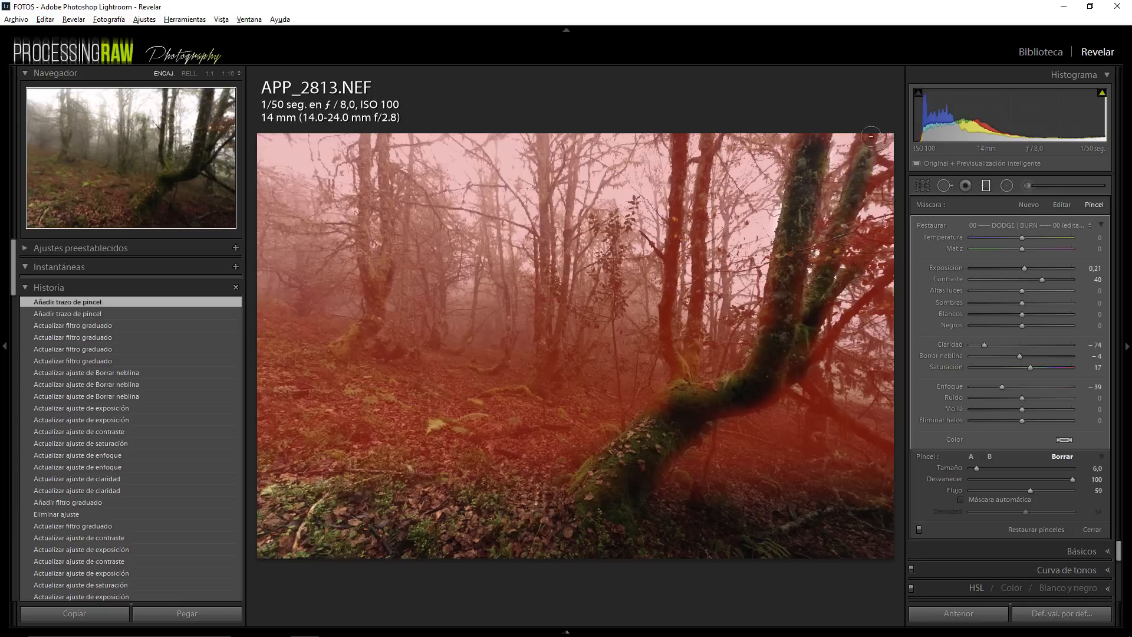
pyautogui.moveTo(787, 285); pyautogui.dragTo(796, 296)
pyautogui.moveTo(699, 384); pyautogui.dragTo(687, 390)
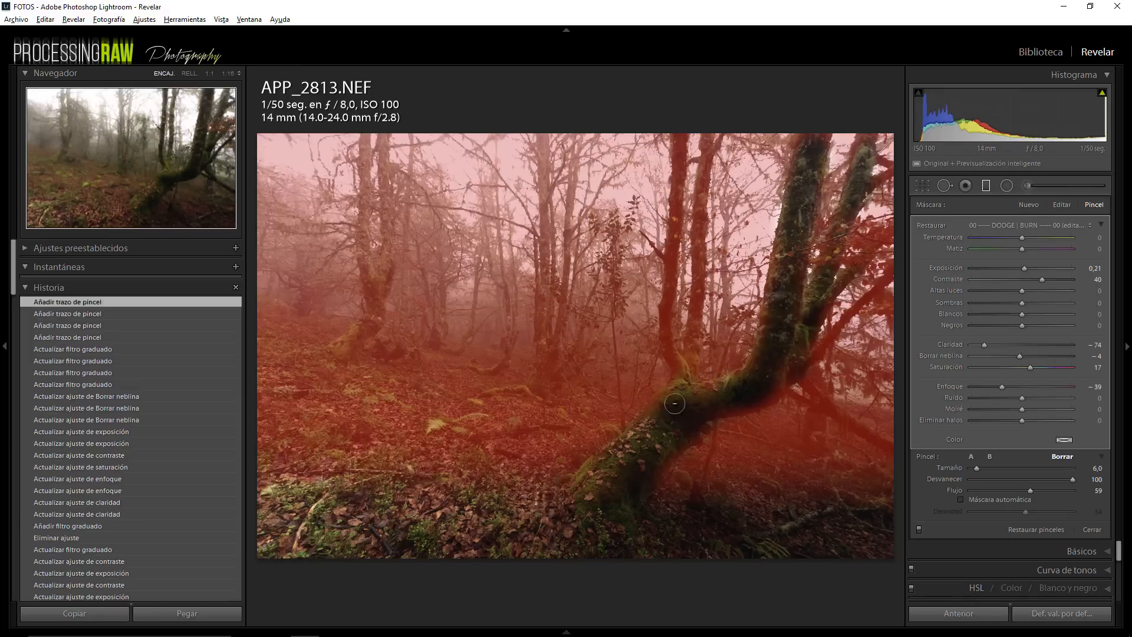
# - Erase the filter mask from the two thin trunks and the right-hand side branch with a size 4 brush
pyautogui.moveTo(682, 379); pyautogui.dragTo(683, 365)
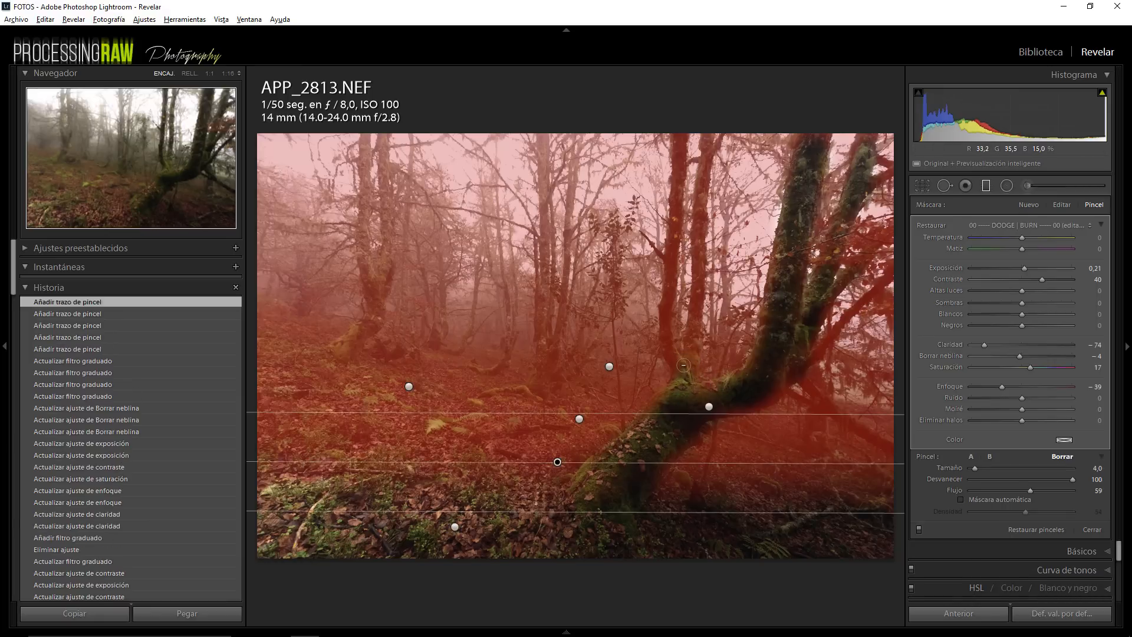
pyautogui.moveTo(679, 171)
pyautogui.mouseDown()
pyautogui.moveTo(666, 340)
pyautogui.moveTo(679, 365)
pyautogui.mouseUp()
pyautogui.moveTo(706, 148); pyautogui.dragTo(696, 363)
pyautogui.moveTo(879, 289); pyautogui.dragTo(810, 369)
# - Lower the erase brush's flow and partly erase the mask from the background trunks at the left and centre
pyautogui.moveTo(1030, 491); pyautogui.dragTo(1012, 491)
pyautogui.moveTo(368, 147); pyautogui.dragTo(370, 318)
pyautogui.moveTo(386, 141); pyautogui.dragTo(383, 283)
pyautogui.moveTo(544, 144); pyautogui.dragTo(548, 383)
# - Reduce the erase flow further and remove the mask from the leafy ground with a larger brush
pyautogui.moveTo(1011, 491); pyautogui.dragTo(1004, 490)
pyautogui.scroll(10, 442, 425)
pyautogui.moveTo(295, 406); pyautogui.dragTo(519, 442)
pyautogui.moveTo(731, 459); pyautogui.dragTo(807, 437)
# - Erase more of the filter mask around the right-hand branches and upper trunk with a smaller brush
pyautogui.scroll(-10, 831, 292)
pyautogui.moveTo(832, 292); pyautogui.dragTo(848, 236)
pyautogui.moveTo(849, 236)
pyautogui.mouseDown()
pyautogui.moveTo(864, 159)
pyautogui.moveTo(790, 283)
pyautogui.mouseUp()
pyautogui.moveTo(790, 282); pyautogui.dragTo(772, 365)
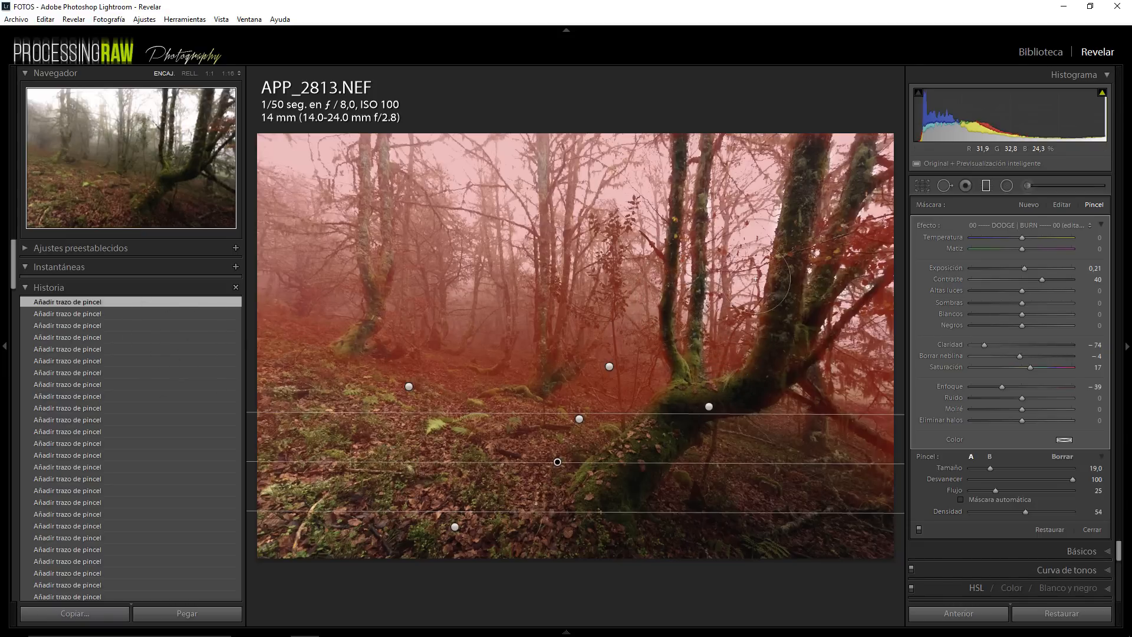
# - Hide the mask overlay and compare the edited photo with the original
pyautogui.press('o')
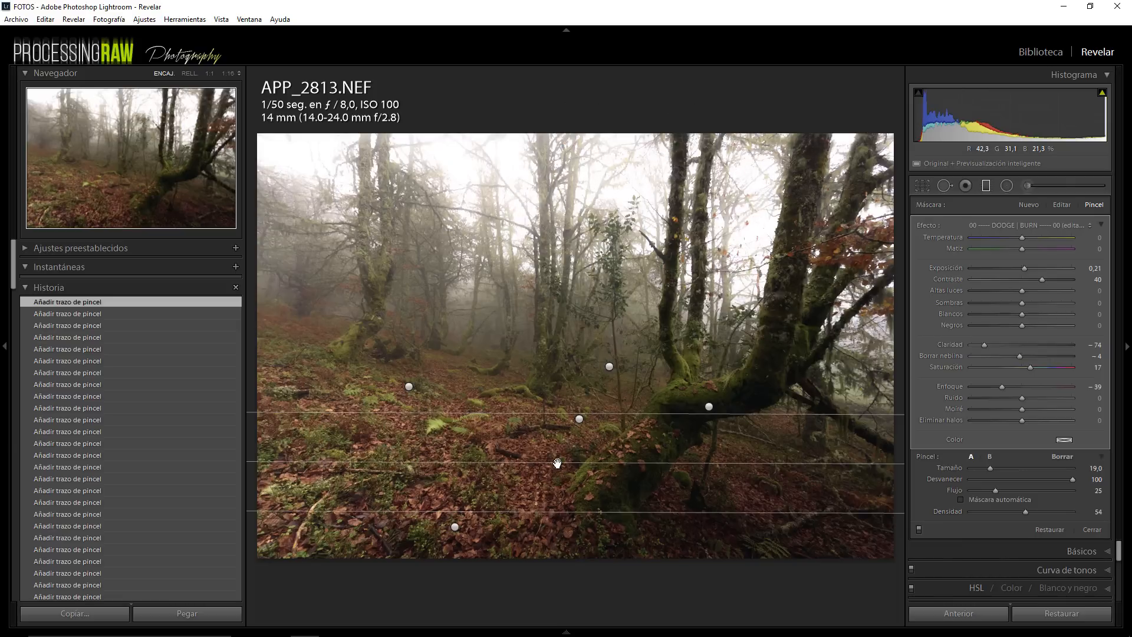
pyautogui.press('o')
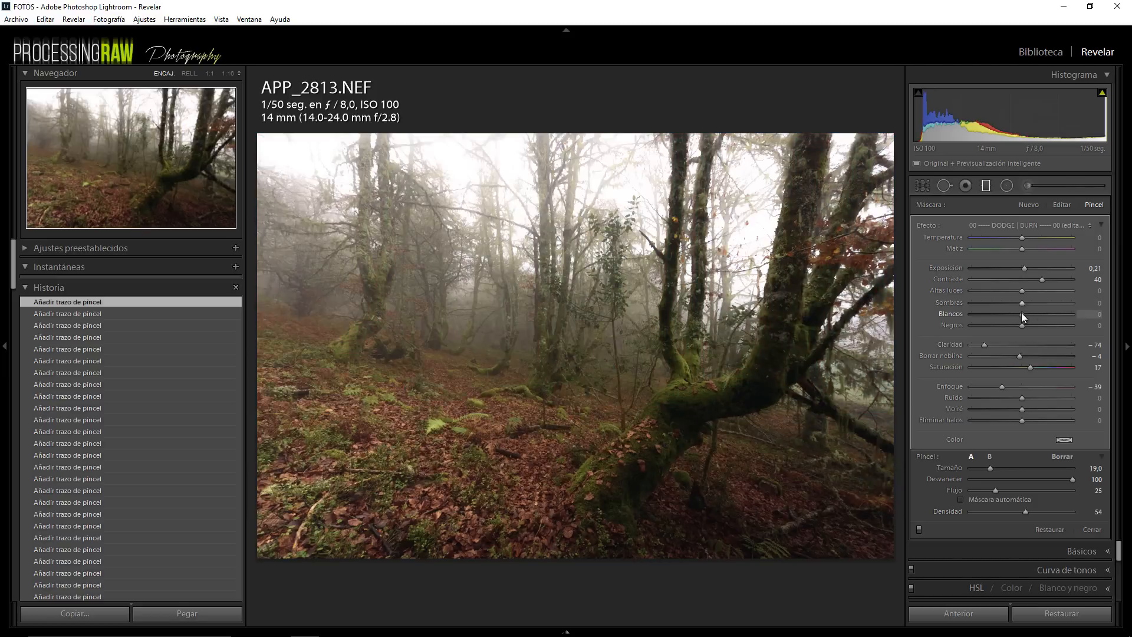
pyautogui.press('\\')
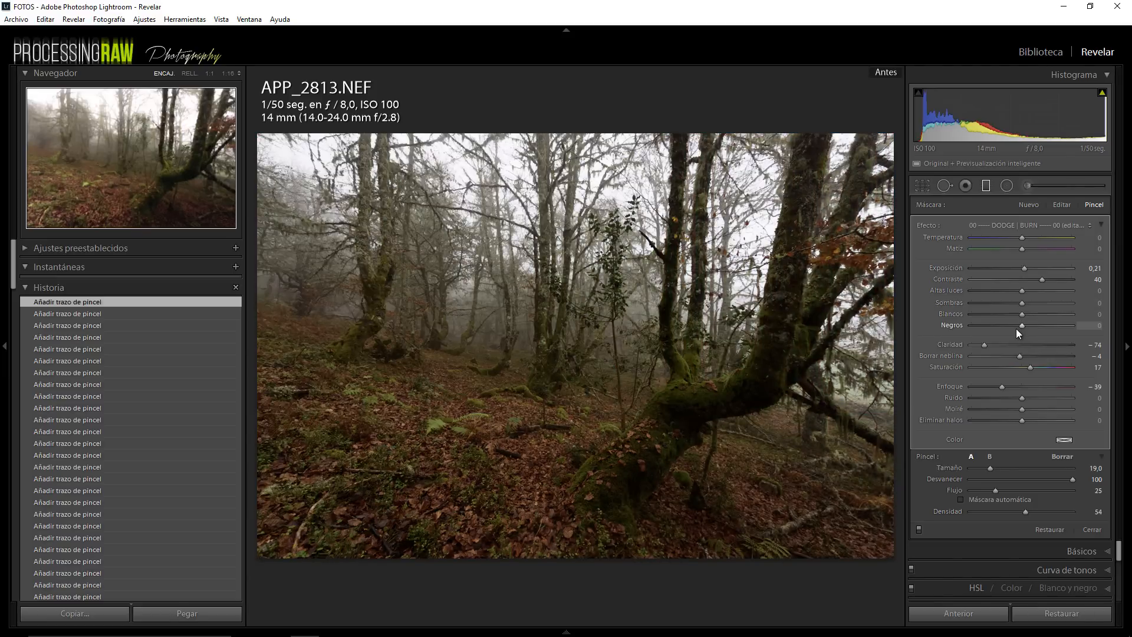
# - Return to the edited photo, raise the graduated filter's contrast to 52 and check its coverage with the mask overlay
pyautogui.press('\\')
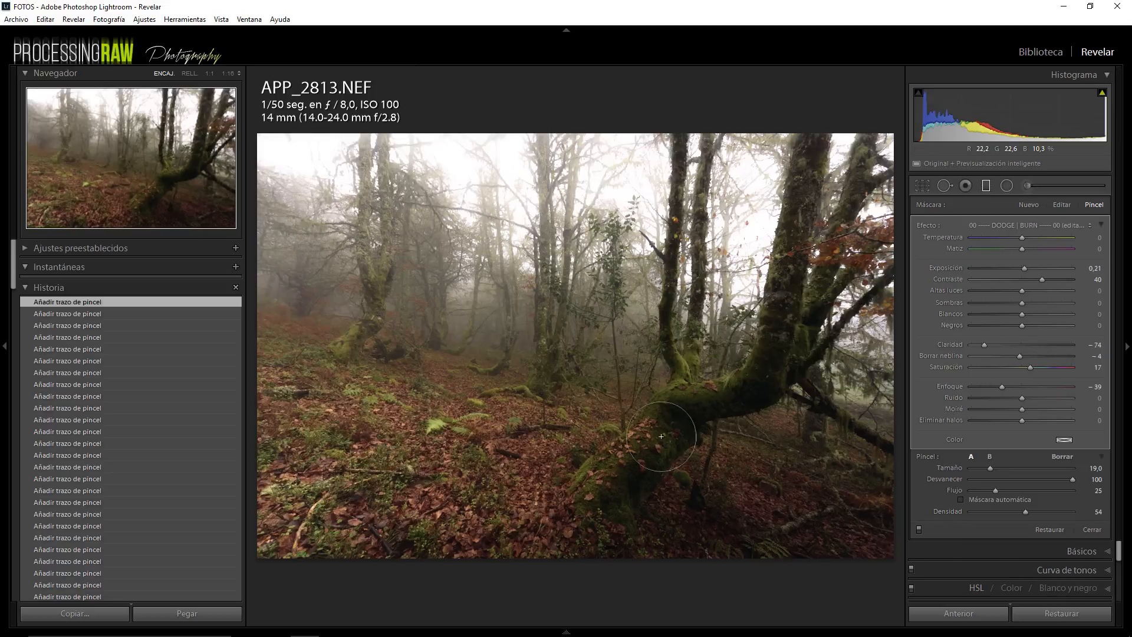
pyautogui.press('h')
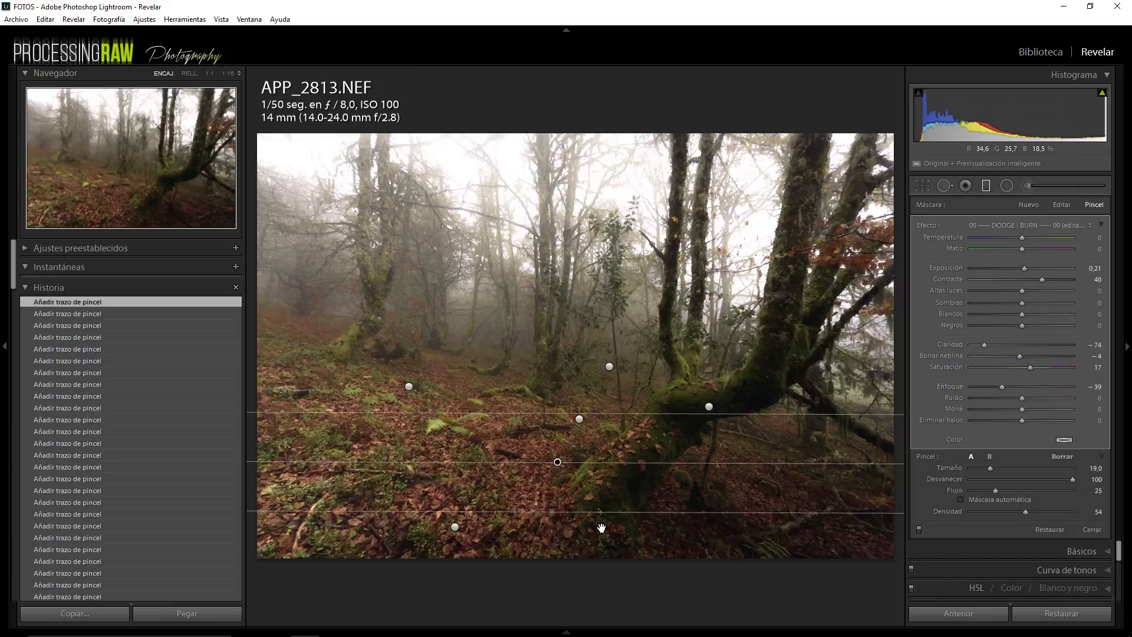
pyautogui.click(1042, 279)
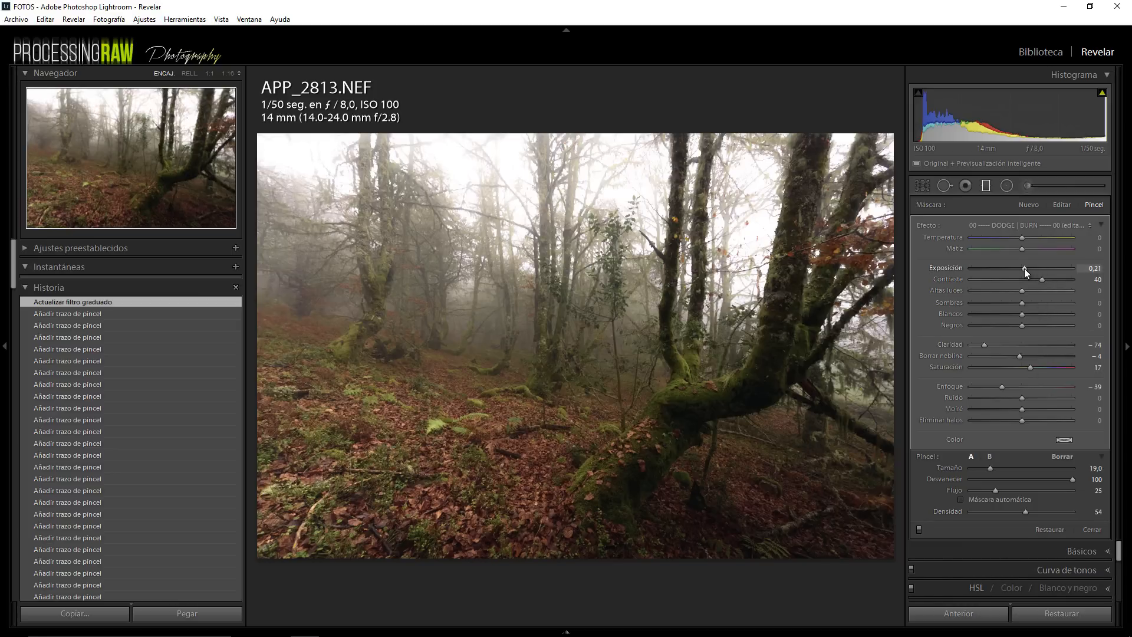
pyautogui.click(556, 464)
pyautogui.press('o')
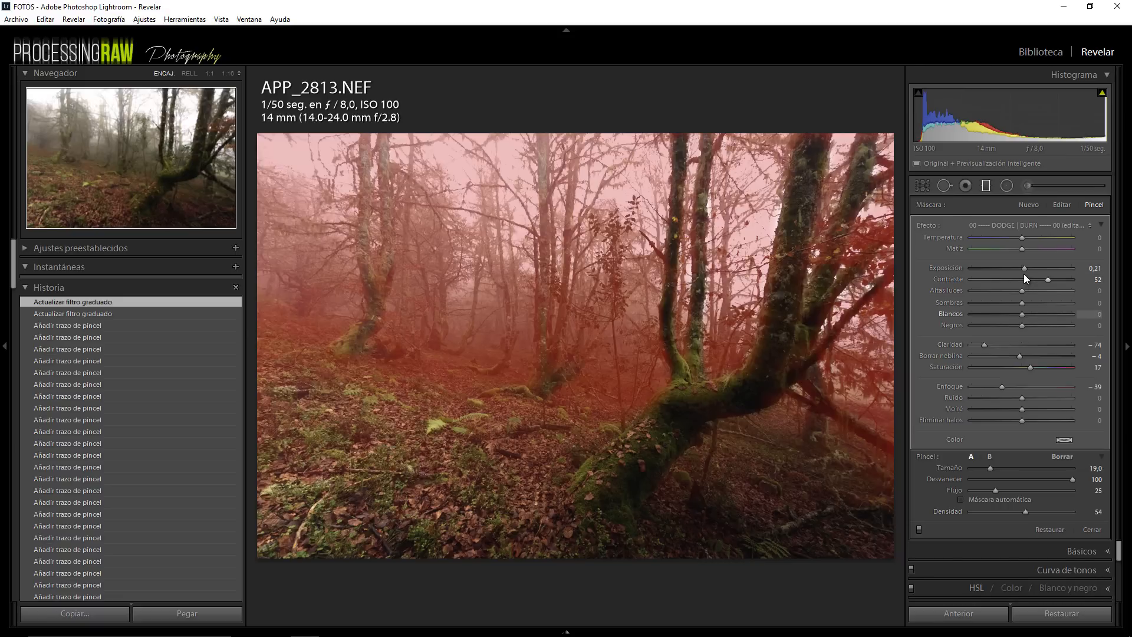
pyautogui.press('o')
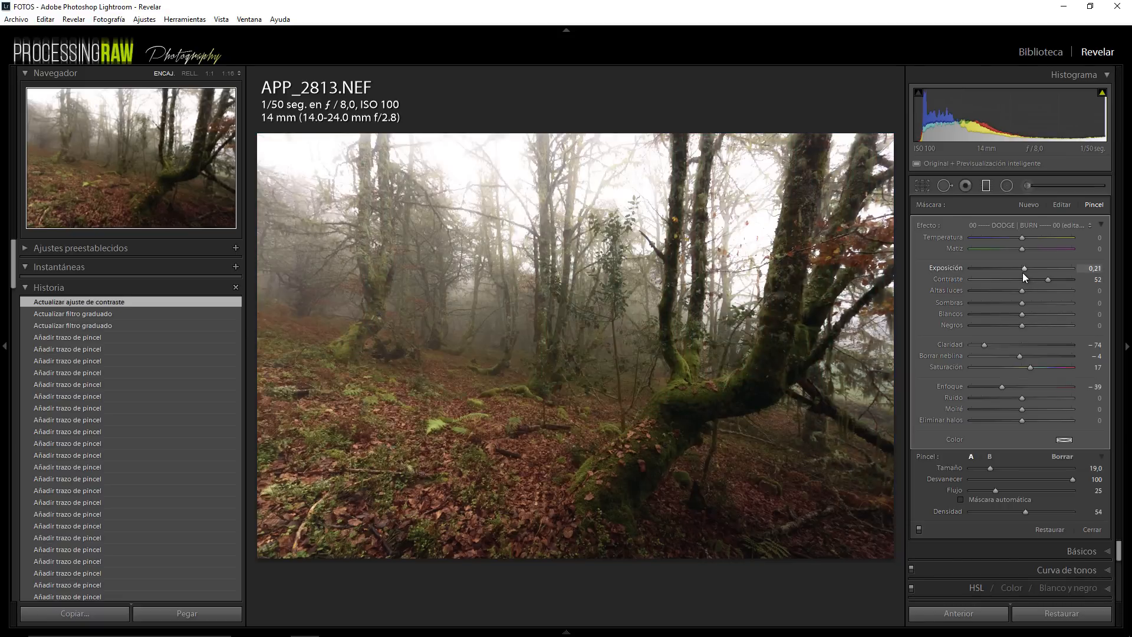
# - Try the filter's exposure at -1.01 with contrast raised to 92, and set the exposure back to 0.21
pyautogui.moveTo(1020, 270); pyautogui.dragTo(1009, 270)
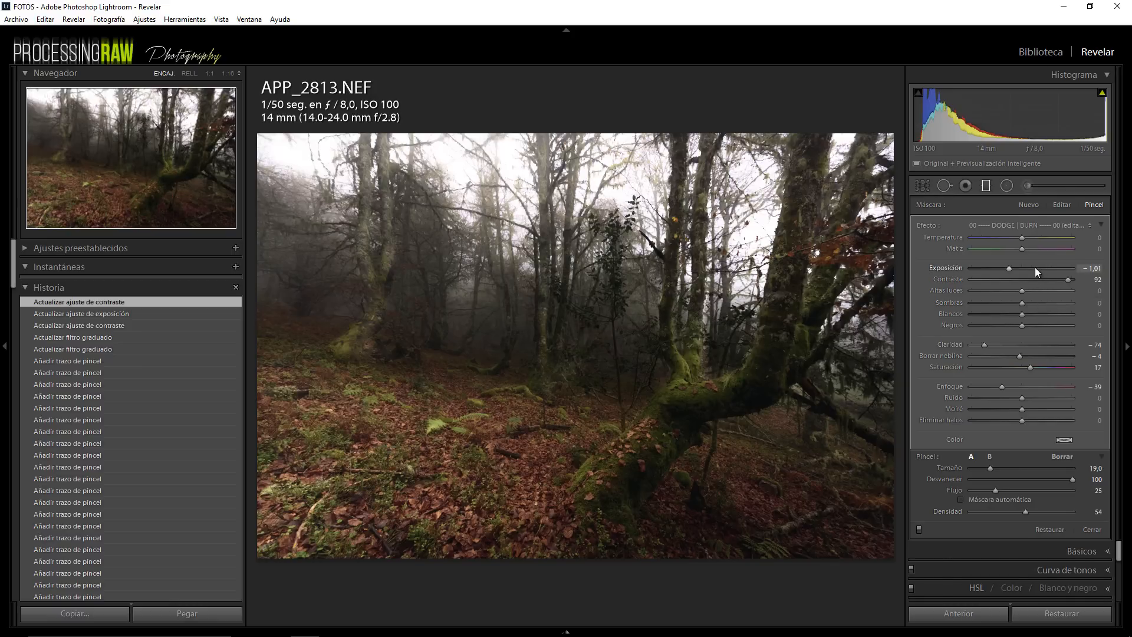
pyautogui.moveTo(1008, 267); pyautogui.dragTo(1025, 268)
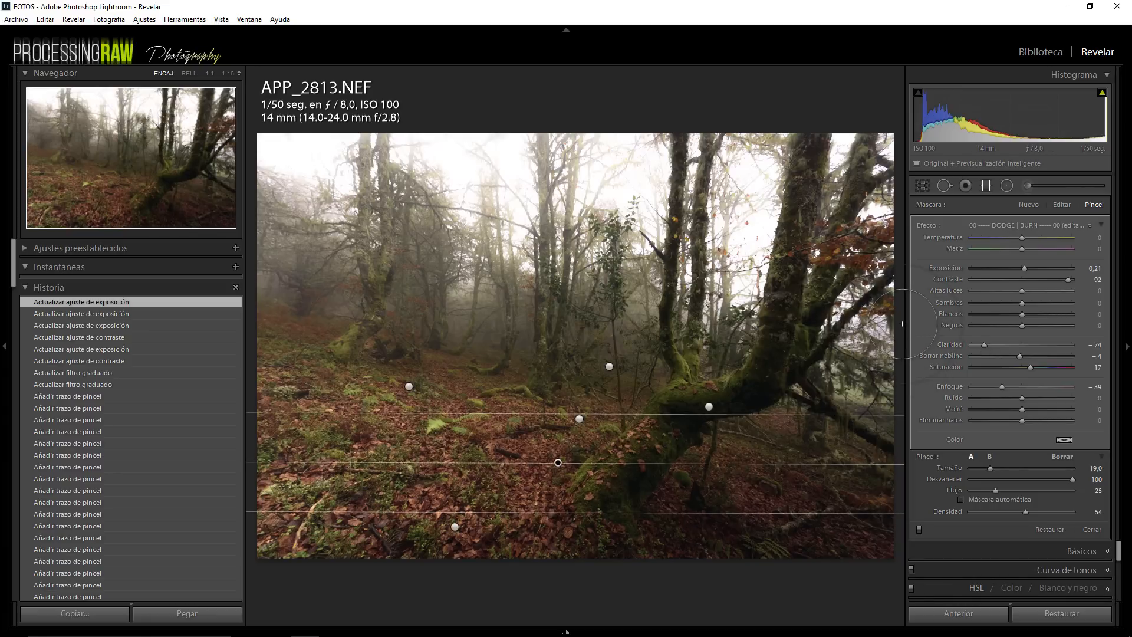
# - Switch to Photoshop, turn off mask auto-apply and run the Orton effect action with a Gaussian blur radius of 26.3 pixels
pyautogui.hotkey('alt', 'Tab')
pyautogui.press('Tab')
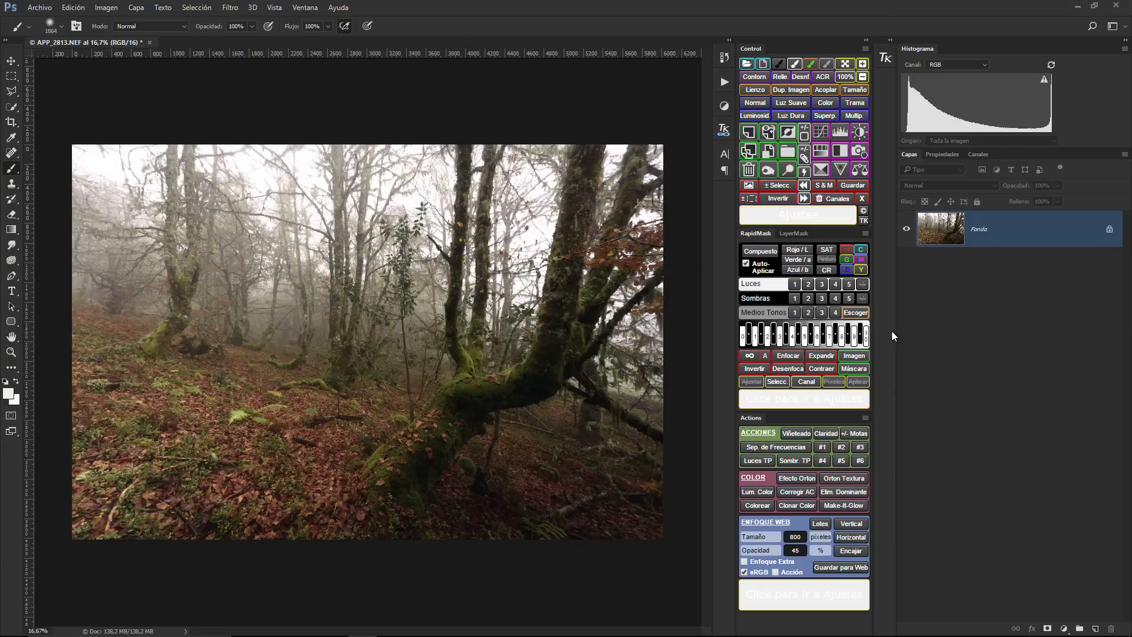
pyautogui.click(746, 263)
pyautogui.click(794, 284)
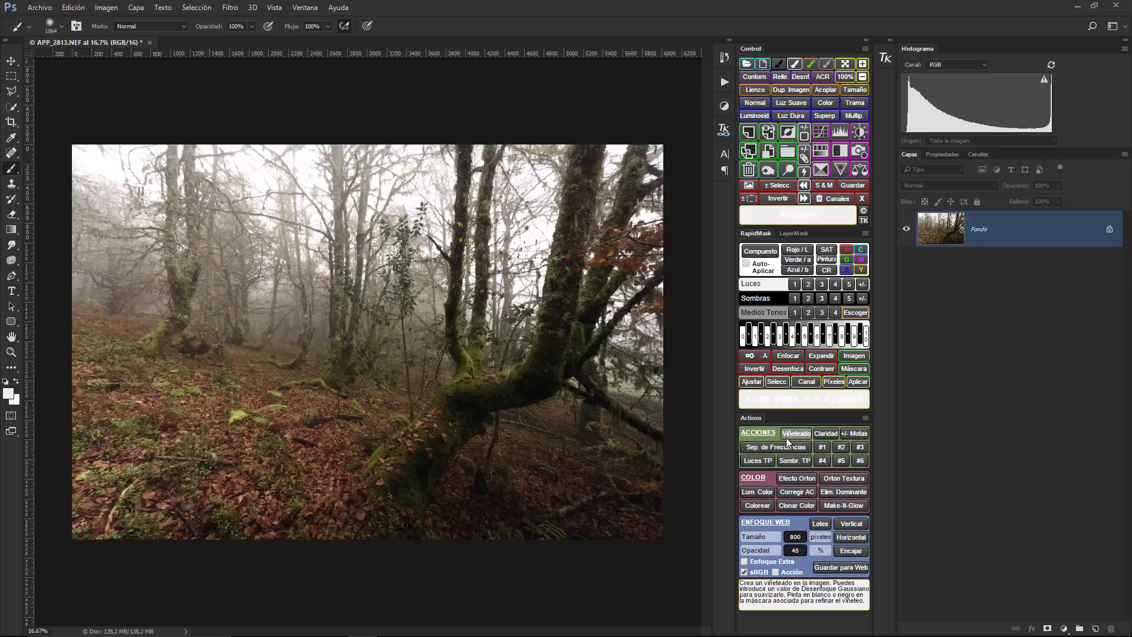
pyautogui.click(794, 477)
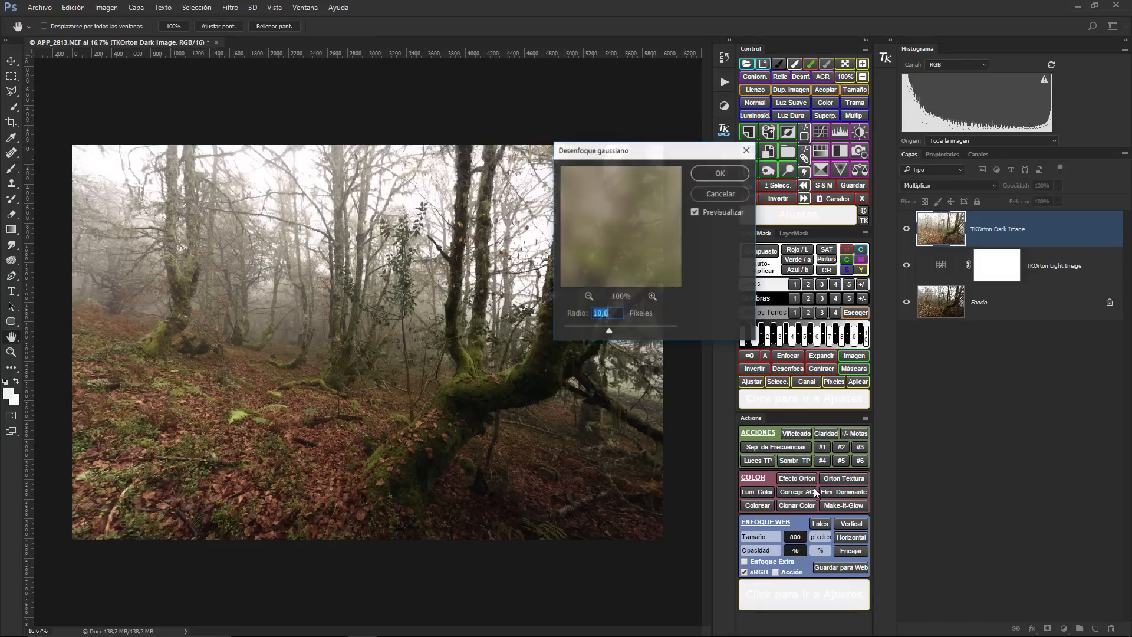
pyautogui.moveTo(608, 330); pyautogui.dragTo(616, 332)
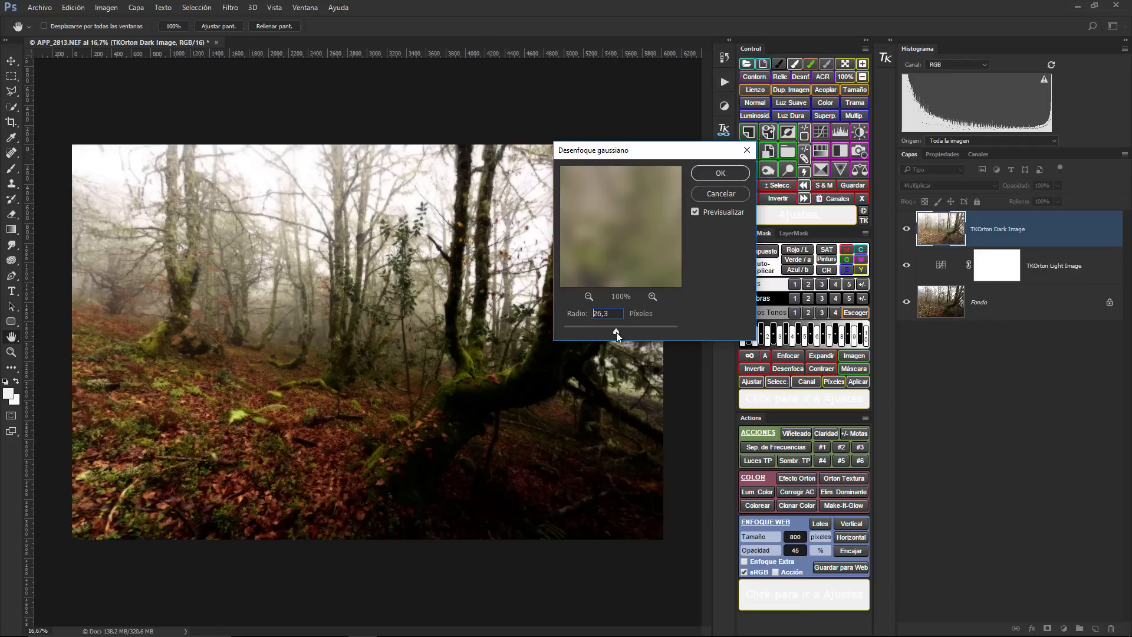
pyautogui.click(714, 174)
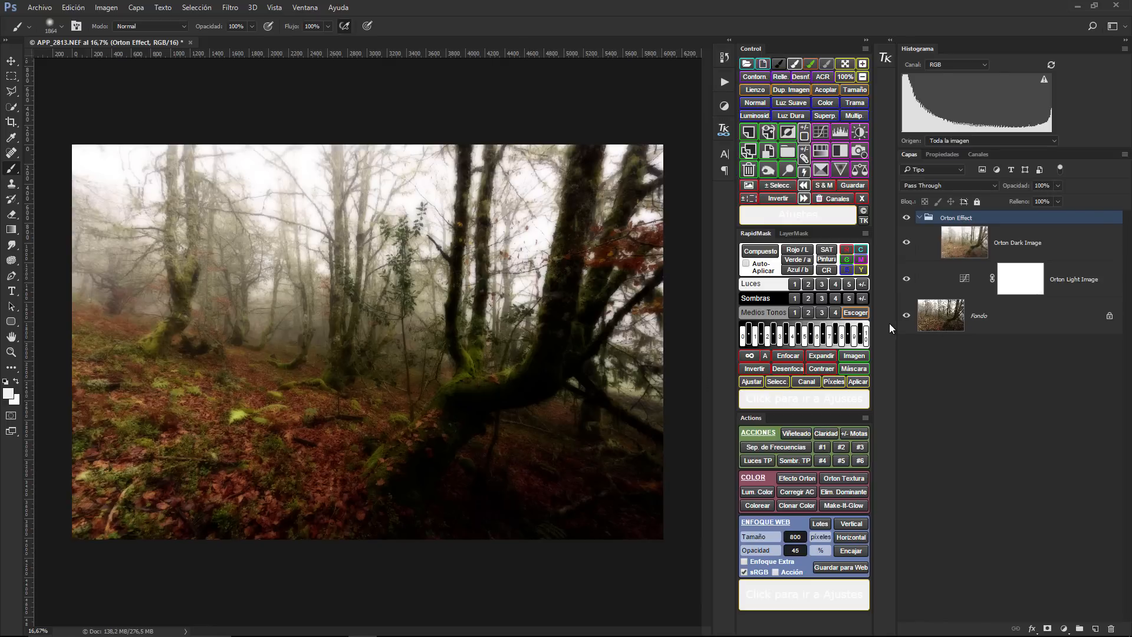
# - Turn mask auto-apply back on and try different luminosity masks on the Orton Effect group, restricting the effect to the lights
pyautogui.click(745, 264)
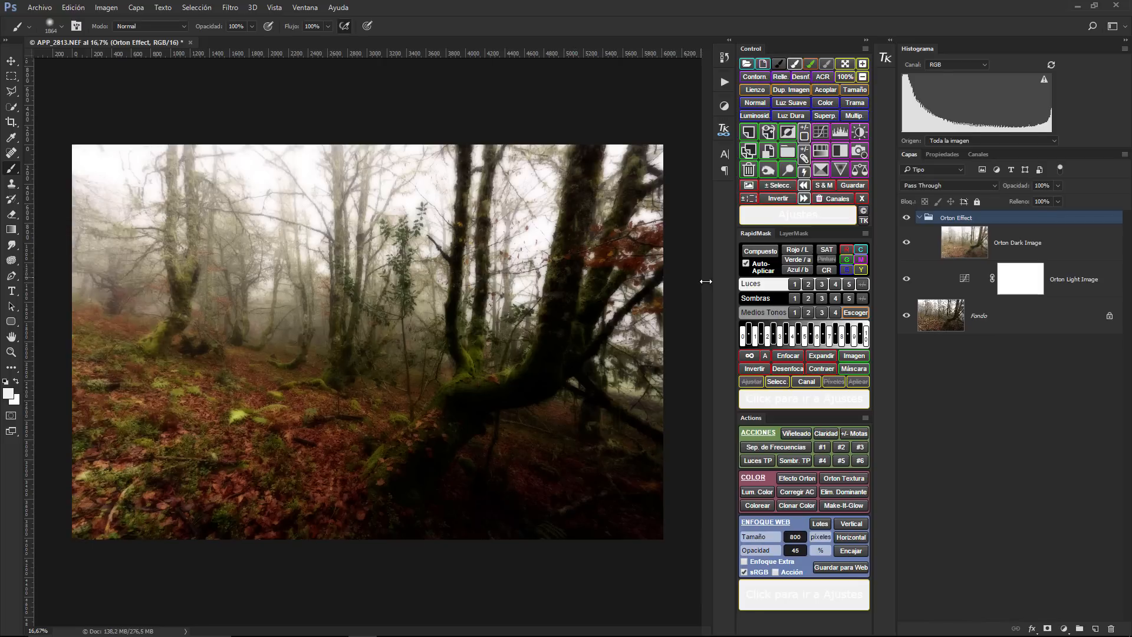
pyautogui.click(800, 264)
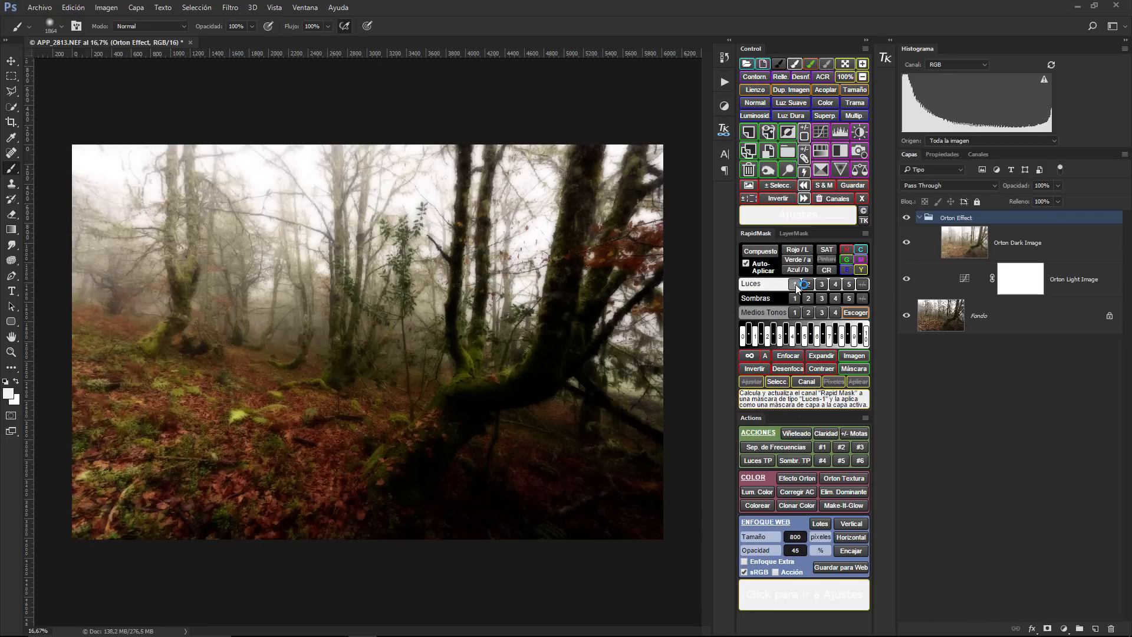
pyautogui.click(797, 286)
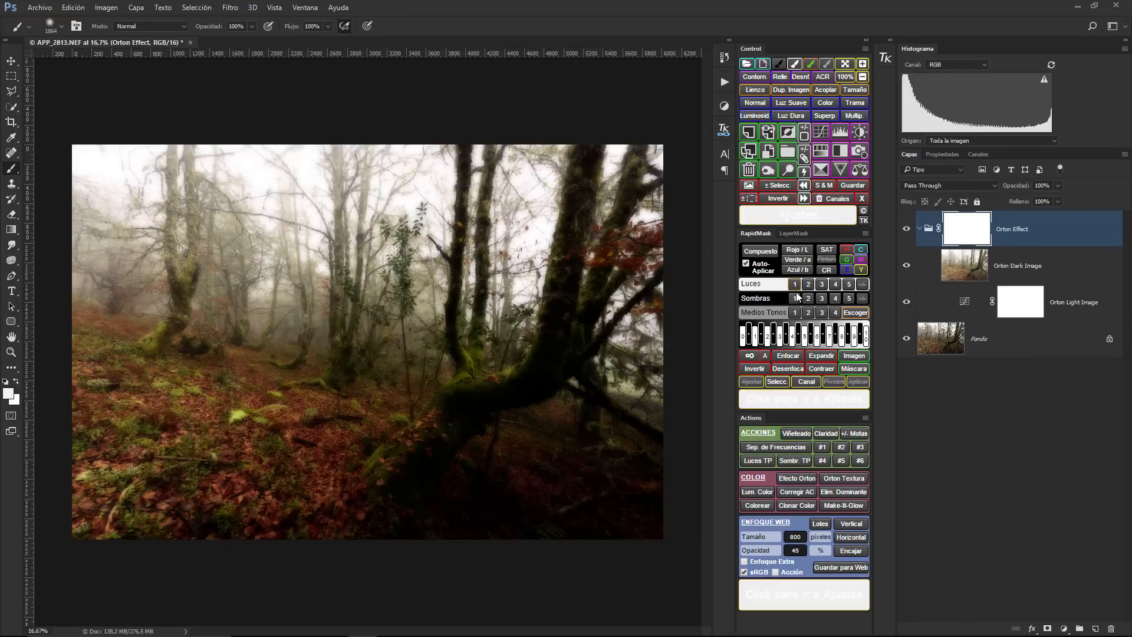
pyautogui.click(808, 285)
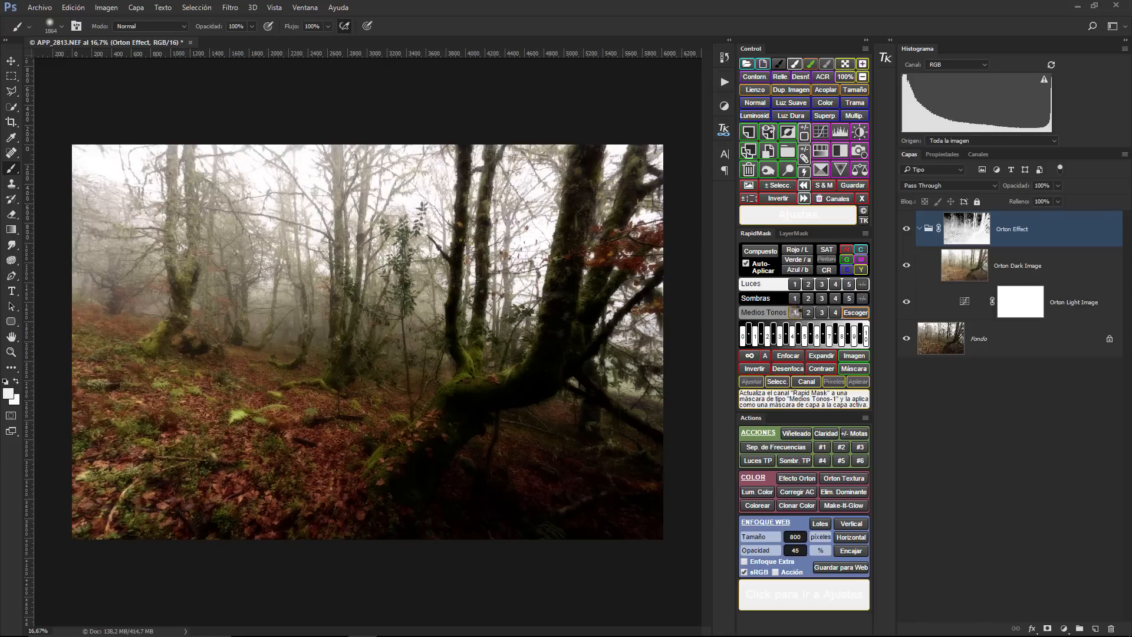
pyautogui.click(795, 312)
pyautogui.click(795, 297)
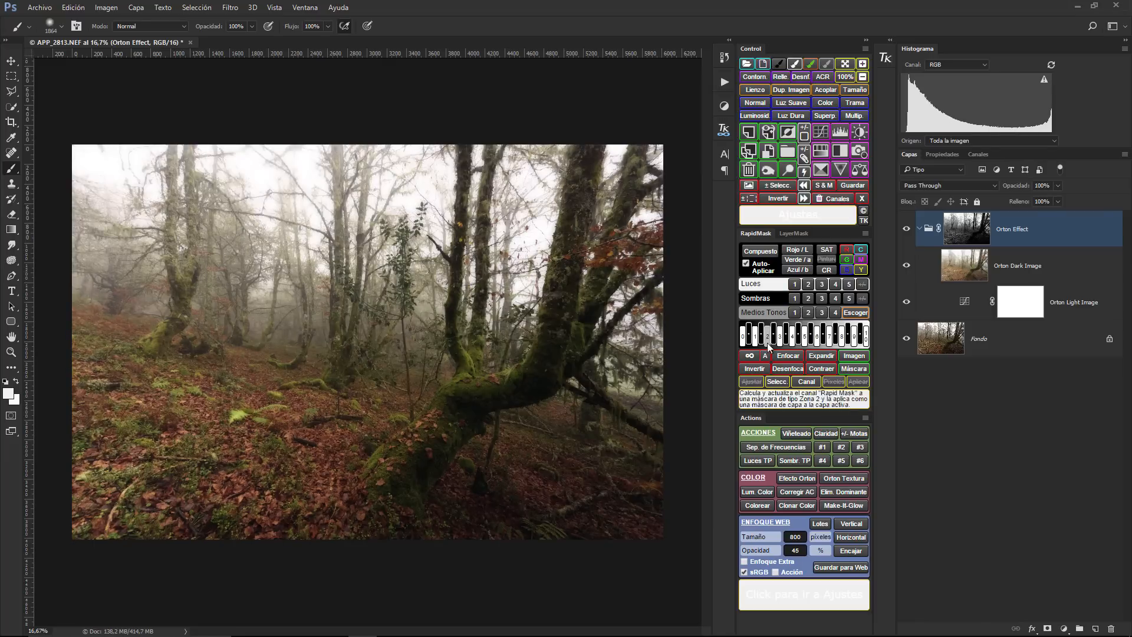
# - Brighten the light tones of the Orton Effect group's luminosity mask to strengthen the effect in the fog
pyautogui.click(751, 357)
pyautogui.moveTo(950, 441); pyautogui.dragTo(875, 441)
pyautogui.click(982, 330)
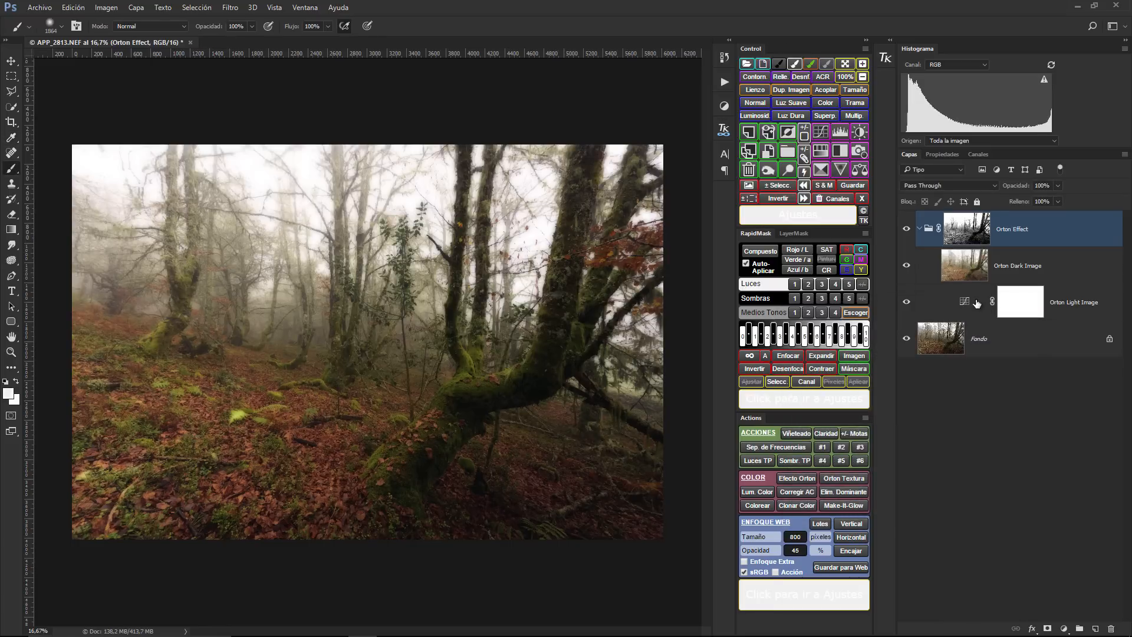
# - Lower the Orton Effect group's opacity and compare the photo with and without the effect
pyautogui.moveTo(1022, 187); pyautogui.dragTo(1007, 186)
pyautogui.press('Return')
pyautogui.click(906, 229)
pyautogui.click(907, 230)
pyautogui.click(907, 229)
pyautogui.click(907, 229)
# - Display the Orton Effect group's layer mask on the canvas
pyautogui.click(854, 368)
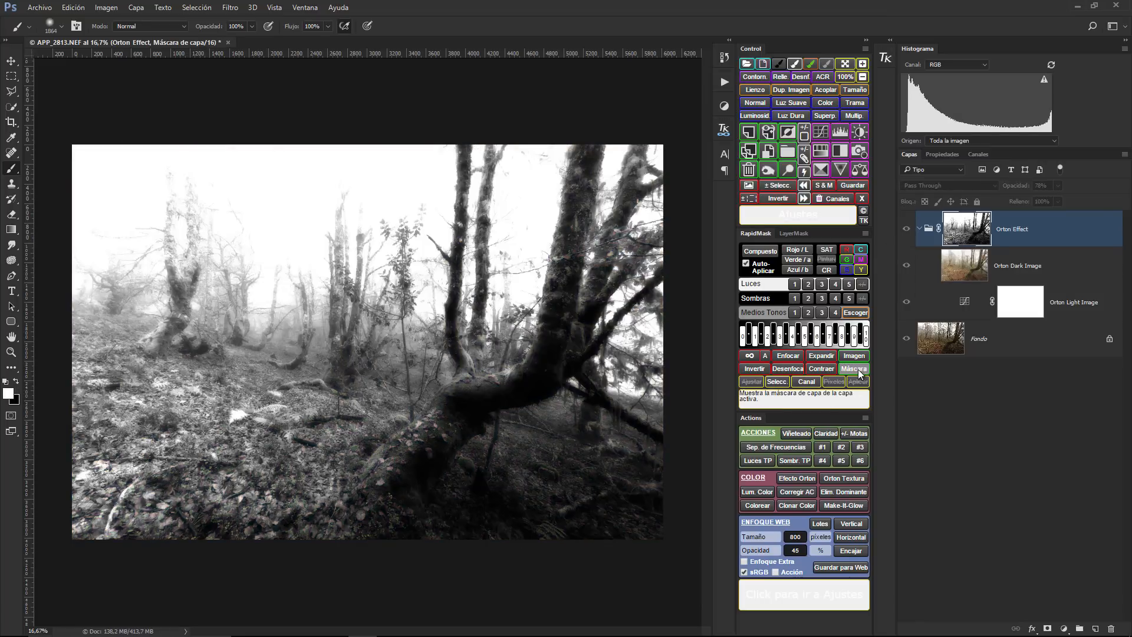